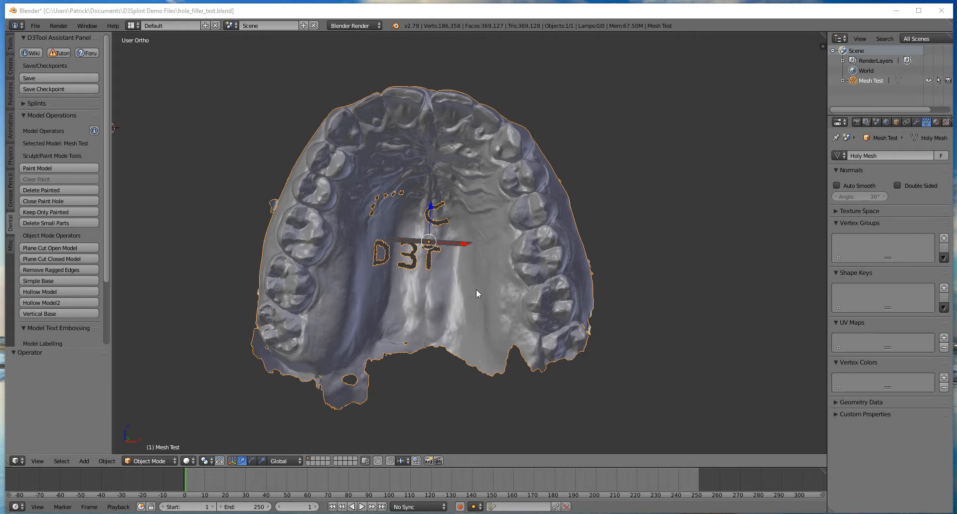
Start the Hole Filler on the dental model and clear the three red-marked fragments along its outer edges.
scroll(473, 288, up, 1)
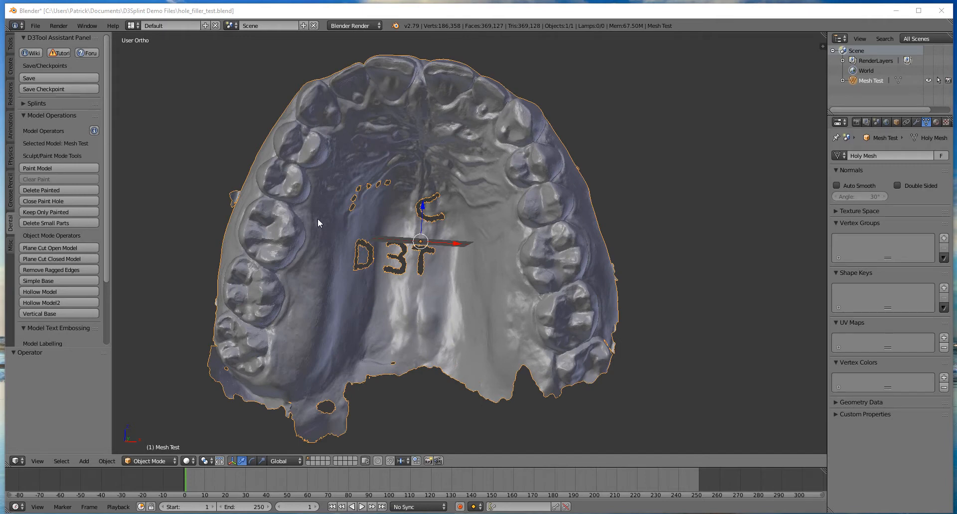
middle_drag(471, 247, 451, 249)
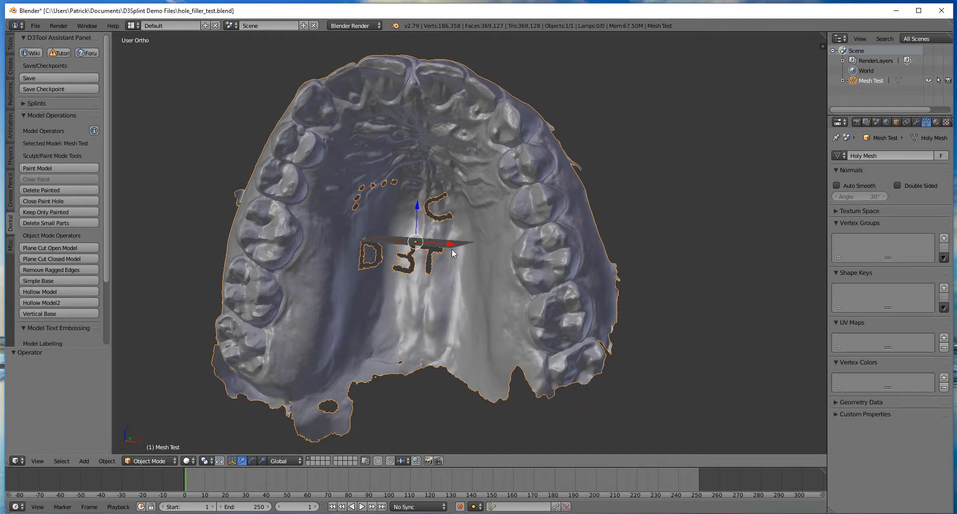
key(space)
text(ho)
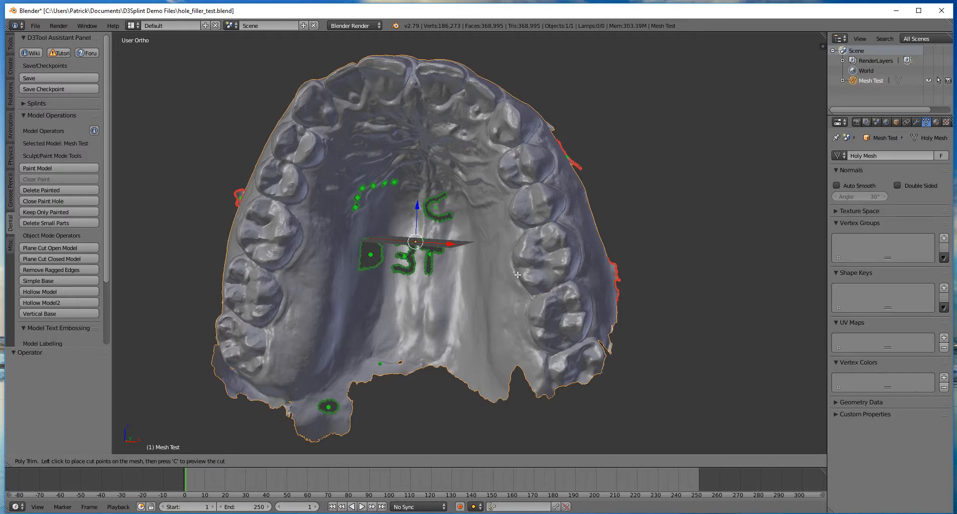
scroll(503, 267, up, 3)
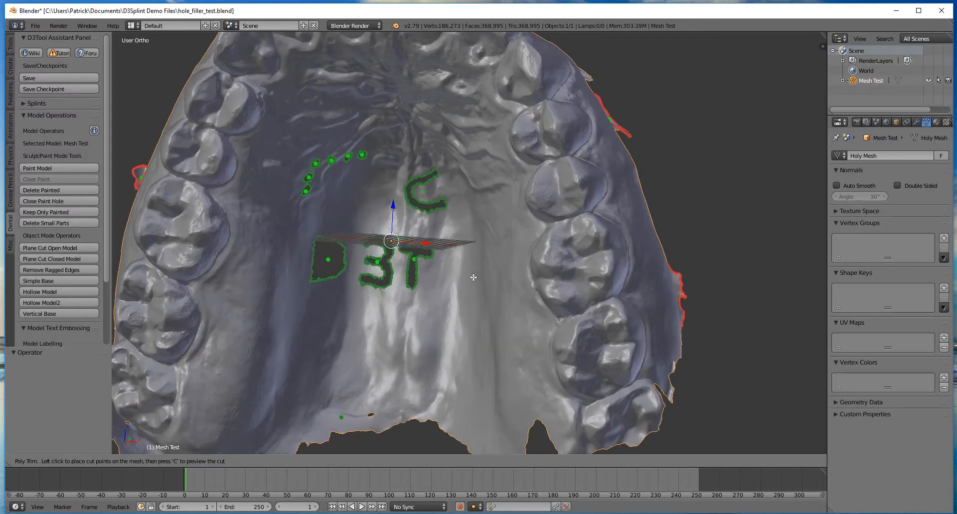
scroll(474, 278, down, 4)
middle_drag(474, 278, 438, 254)
click(578, 162)
click(604, 313)
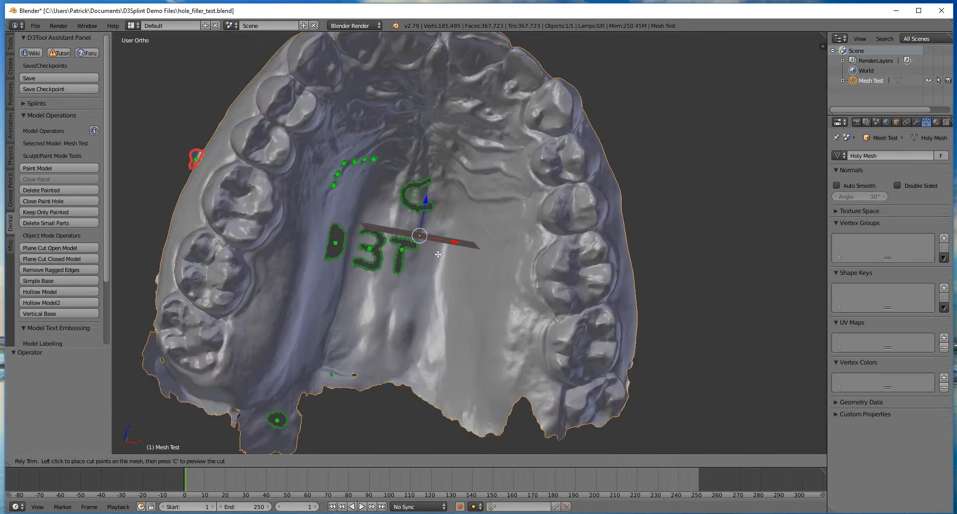
click(203, 163)
Fill the four holes in the palate shaped like the characters D, 3, T and C.
scroll(403, 285, up, 2)
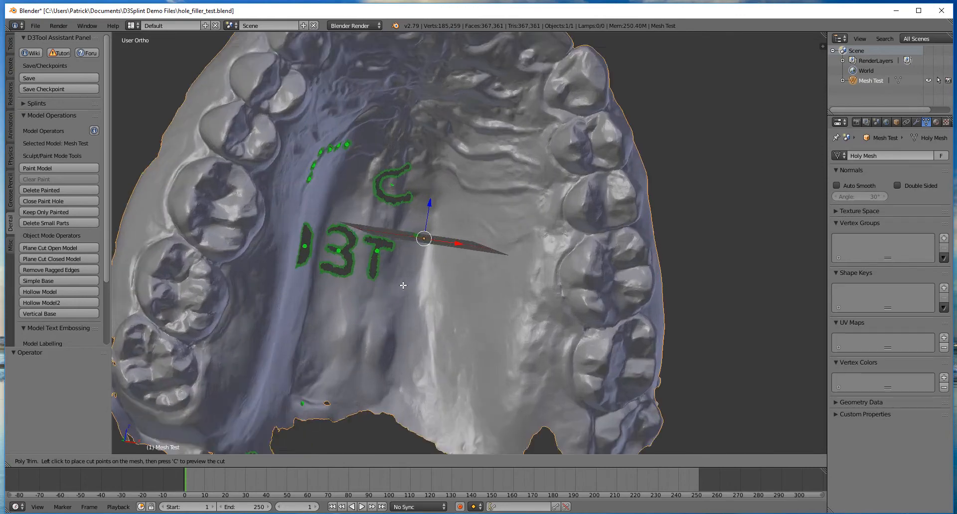
scroll(403, 286, up, 3)
click(264, 222)
click(333, 249)
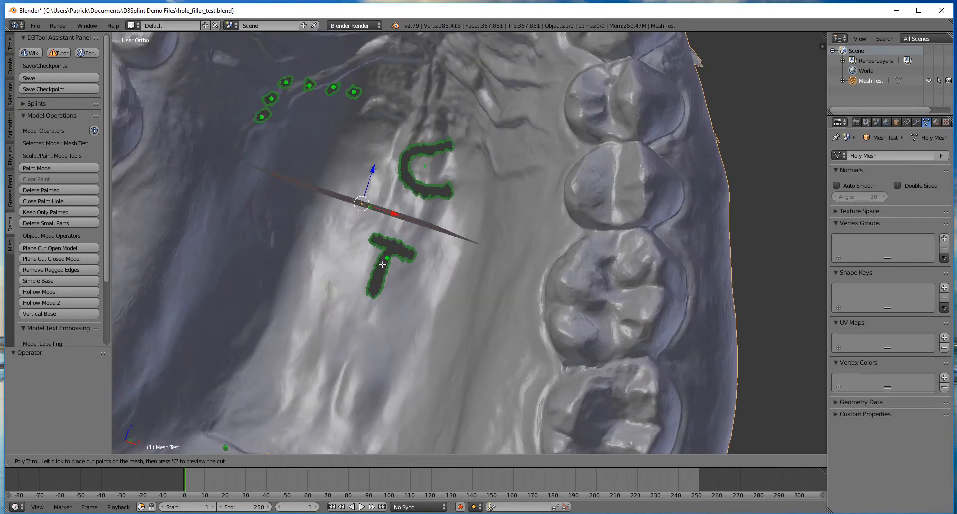
click(382, 264)
click(424, 168)
Fill the arc of six small round holes in the front part of the palate.
click(354, 91)
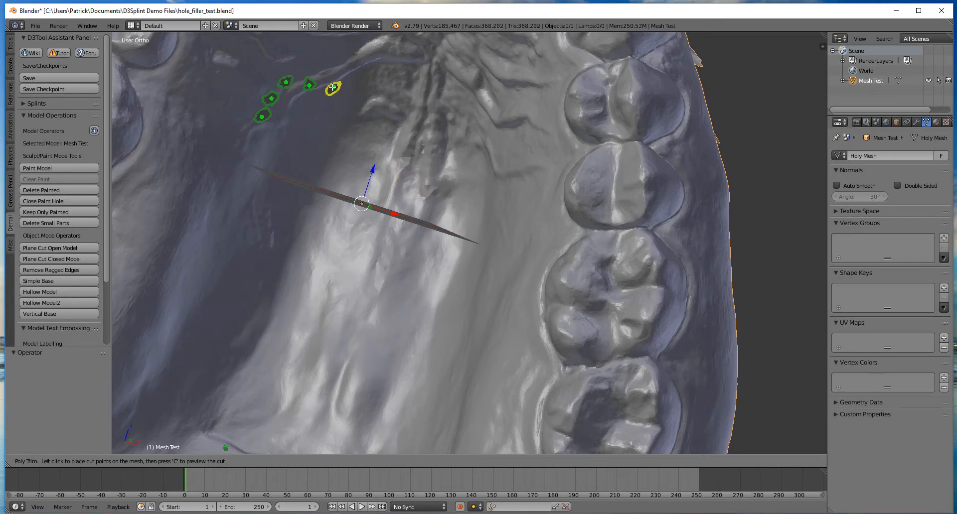
click(333, 87)
click(309, 85)
click(285, 83)
click(271, 99)
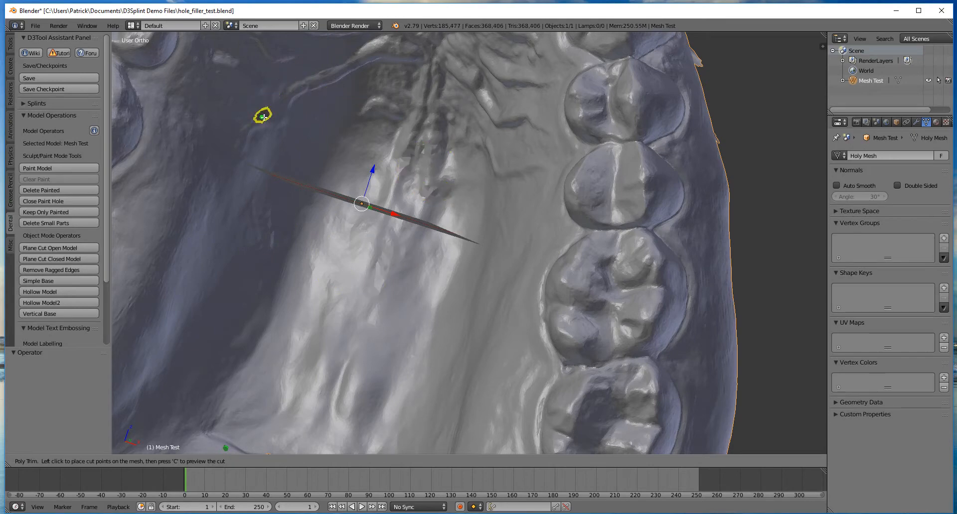
click(262, 116)
Fill the remaining green-marked holes along the back edge of the palate and finish the hole filling.
scroll(377, 236, down, 5)
shift+middle_drag(405, 327, 493, 233)
scroll(452, 198, up, 3)
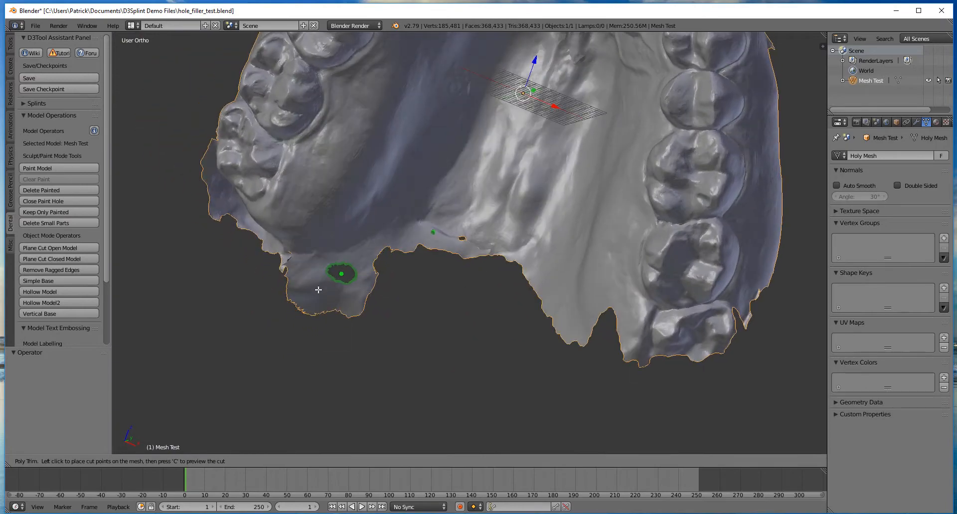
click(344, 274)
scroll(402, 276, up, 2)
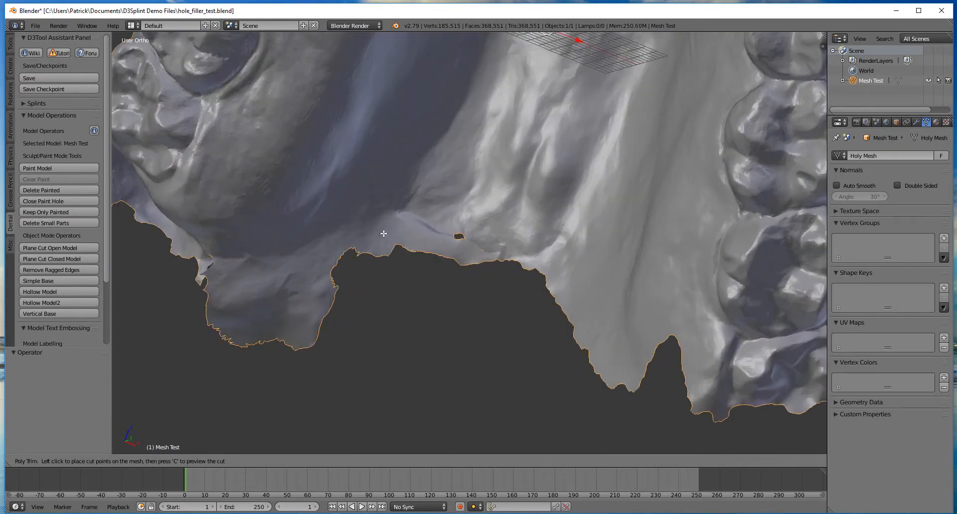
scroll(383, 234, down, 5)
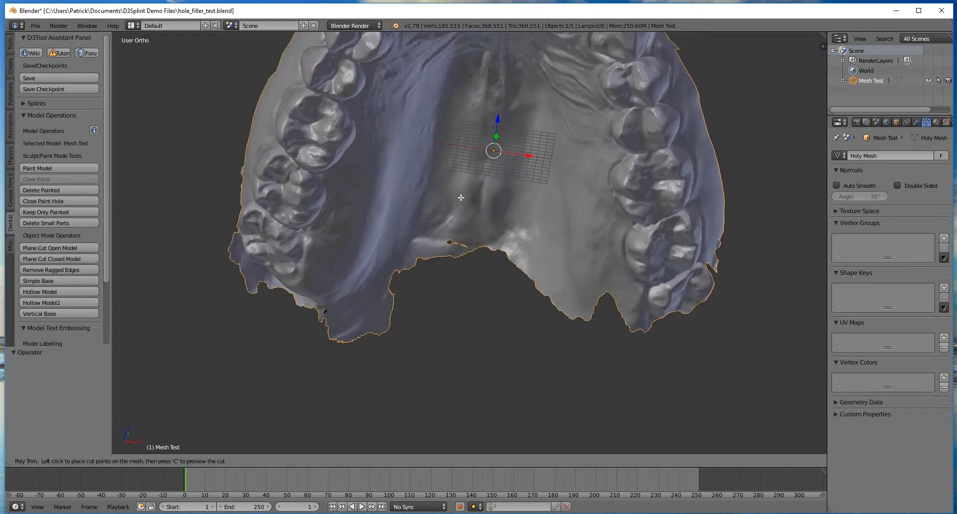
scroll(461, 198, down, 4)
middle_drag(461, 198, 524, 238)
scroll(523, 238, up, 2)
key(Return)
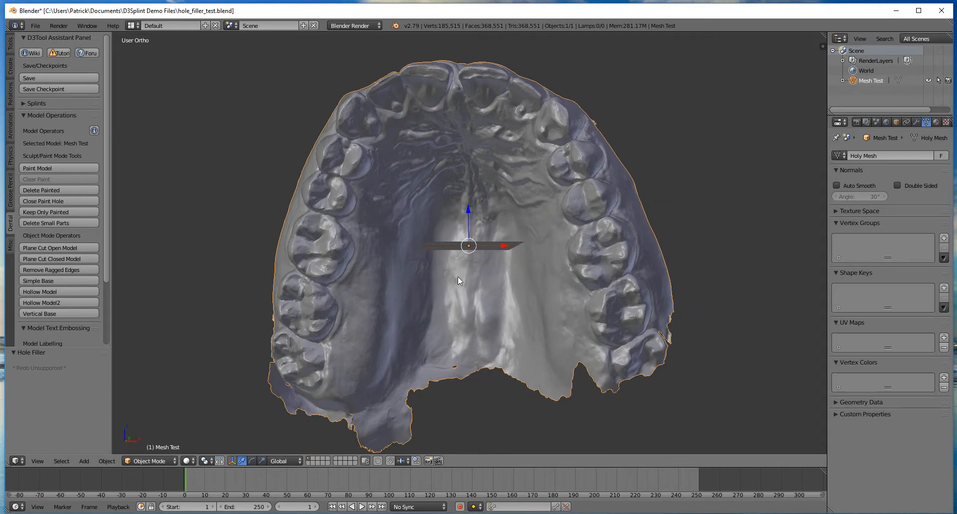
Use Plane Cut Open Model to trim the ragged outer gum border above the molars on one side.
middle_drag(457, 277, 488, 142)
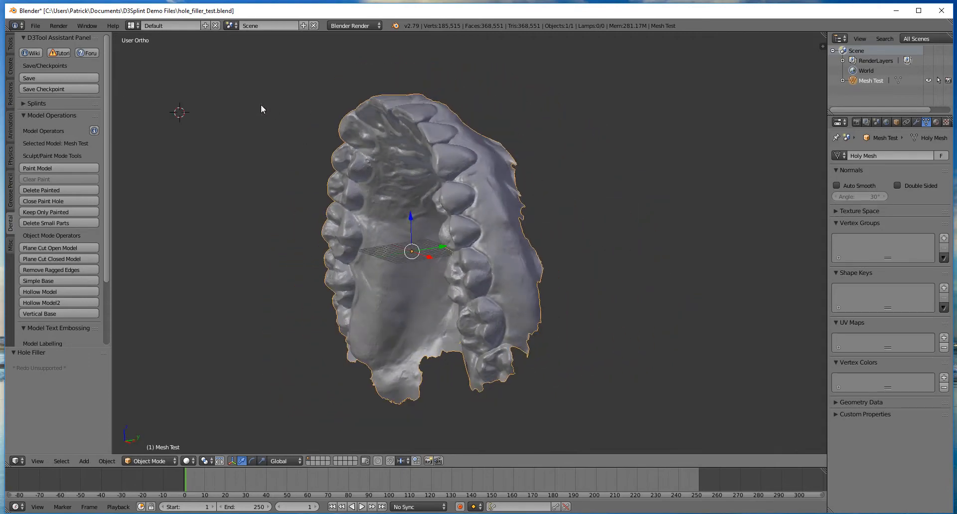
middle_drag(261, 103, 432, 205)
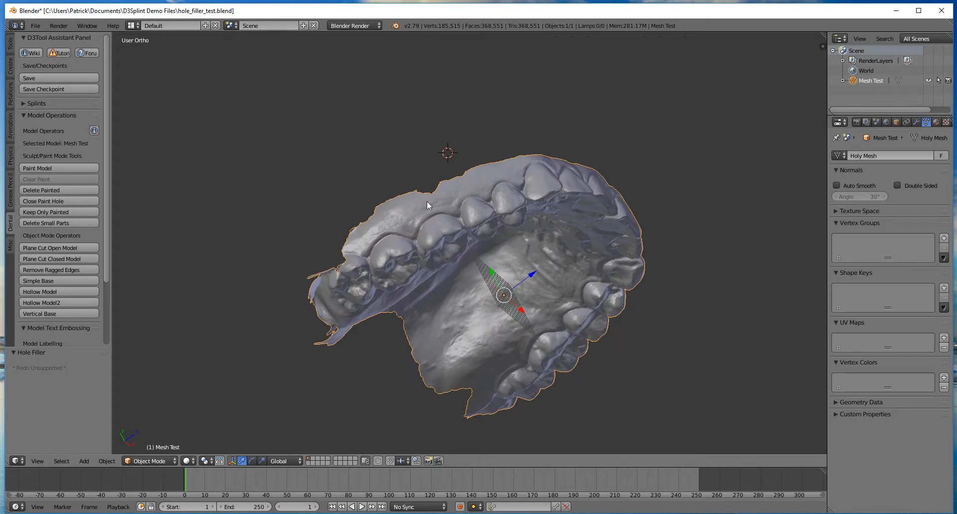
middle_drag(434, 276, 483, 232)
scroll(482, 233, up, 2)
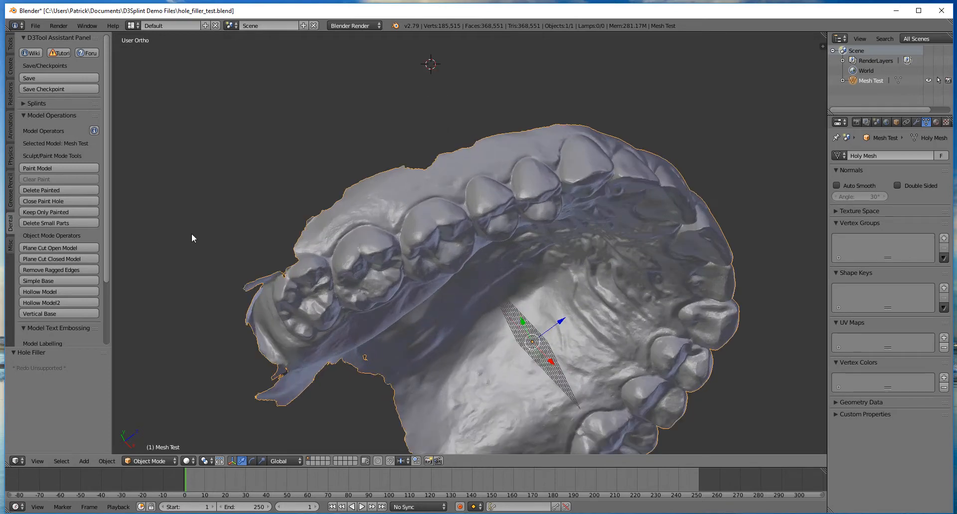
click(79, 247)
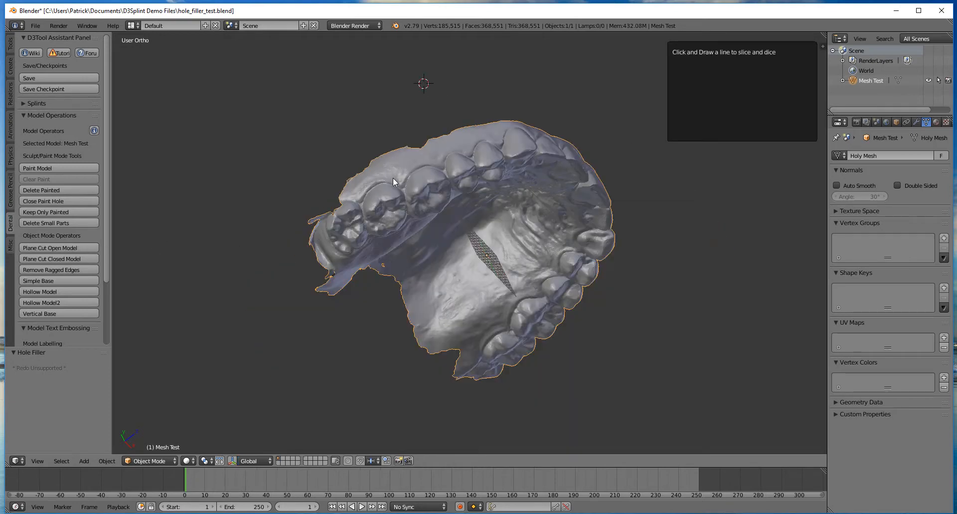
scroll(393, 178, up, 1)
click(311, 173)
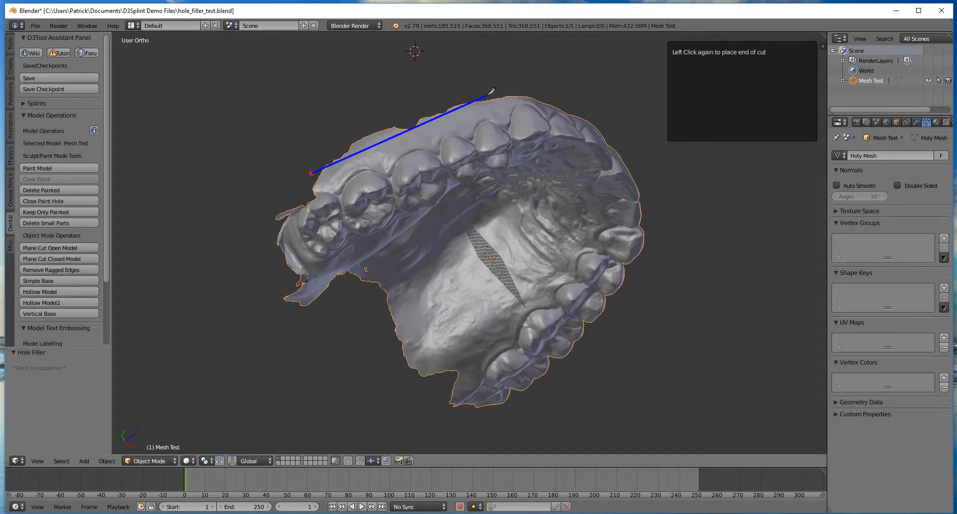
click(488, 94)
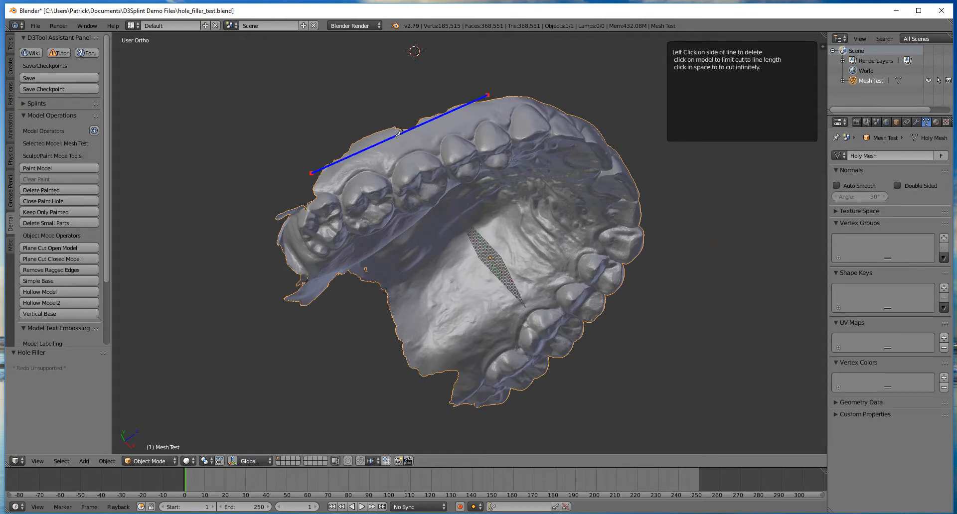
click(509, 269)
Cut off the ragged outer gum border on the opposite side of the arch along a straight line.
middle_drag(523, 304, 597, 206)
click(615, 189)
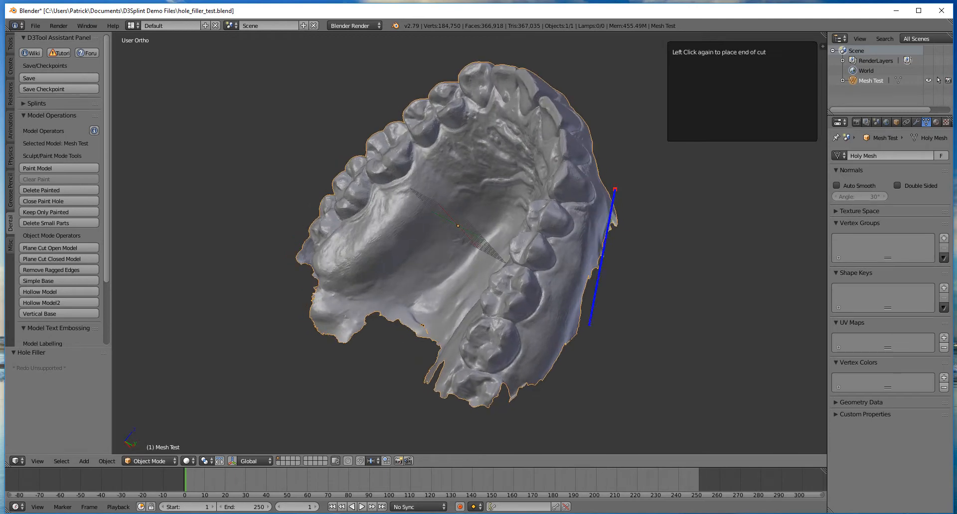
click(527, 403)
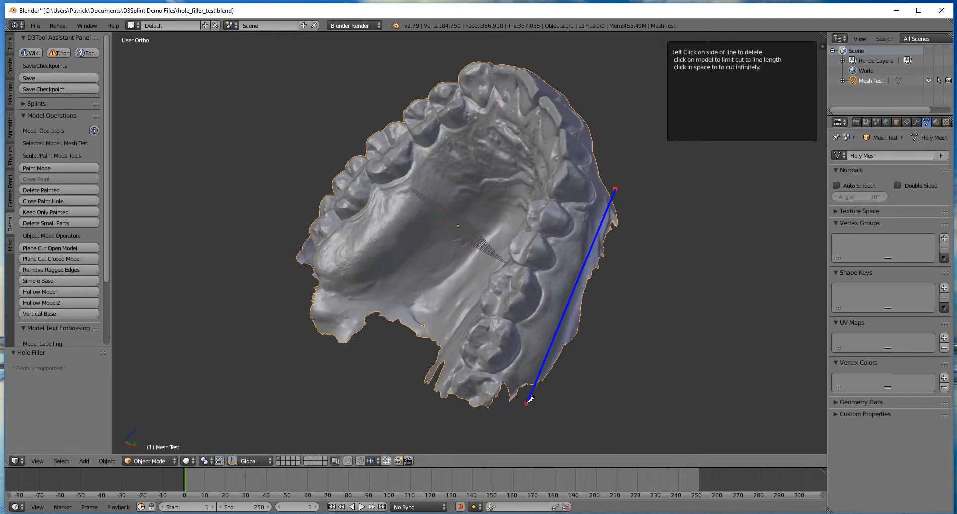
click(577, 326)
Cut the model with a nearly horizontal line above the front teeth, removing the palate and everything above it.
middle_drag(457, 314, 427, 80)
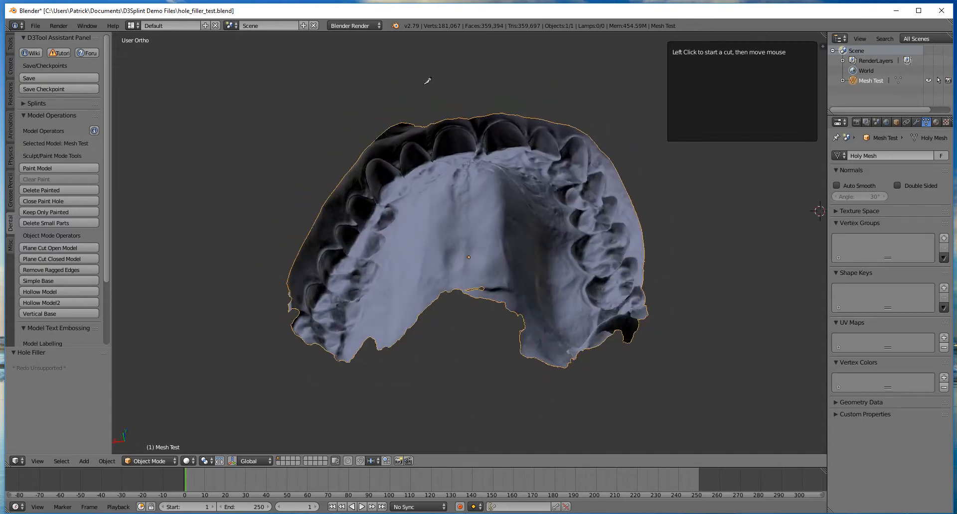
middle_drag(463, 335, 521, 251)
middle_drag(623, 262, 516, 243)
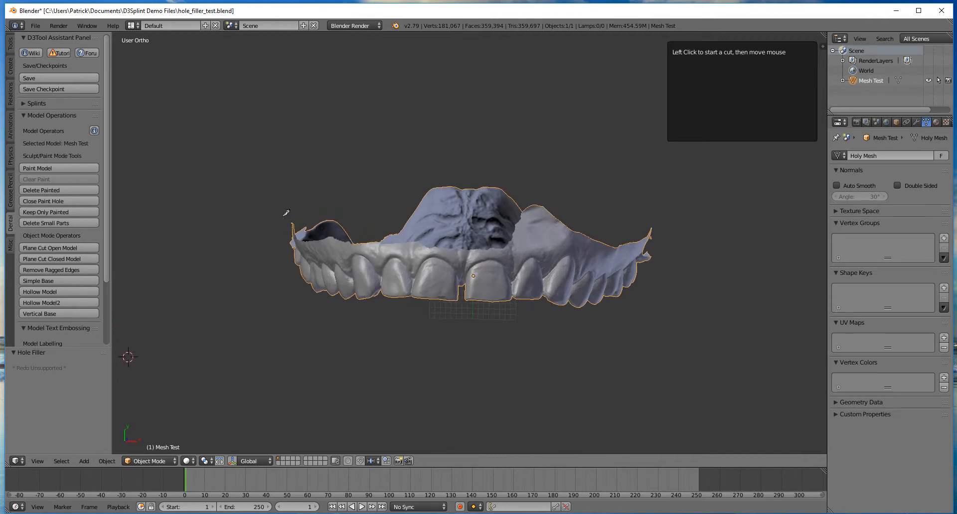
click(272, 237)
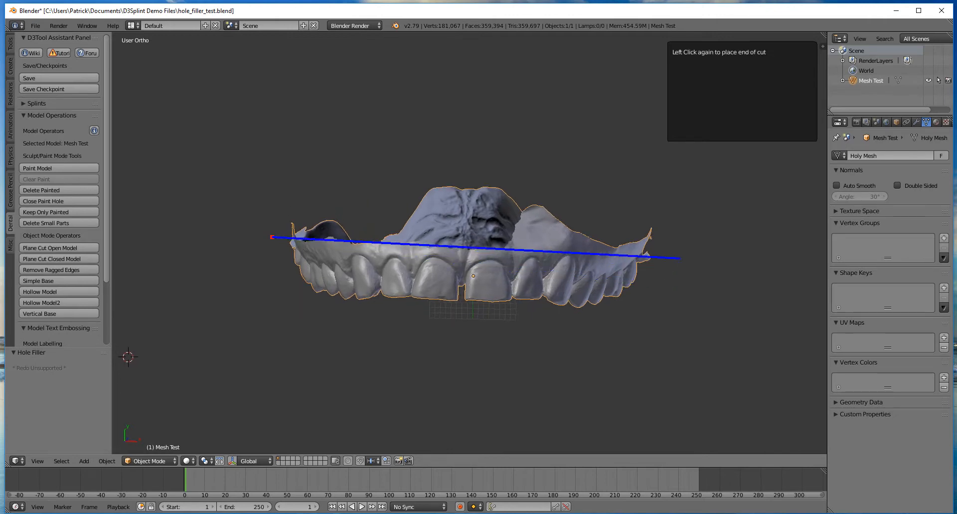
click(666, 241)
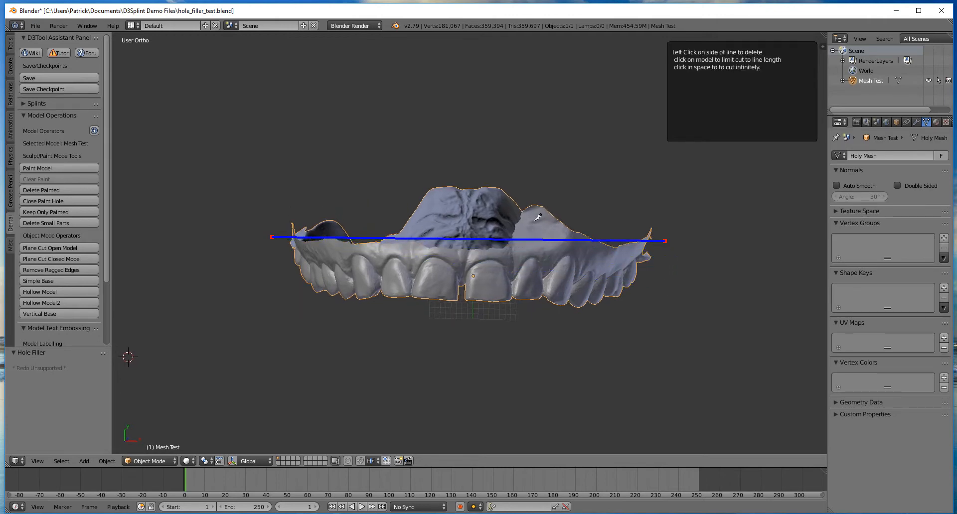
click(486, 200)
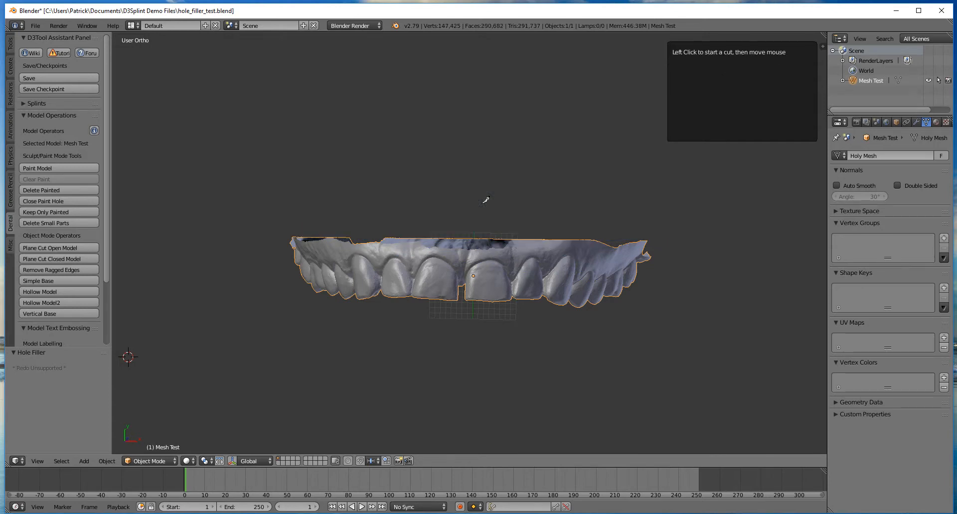
Cut off the gum flap behind the last molar at the longer end of the arch with a diagonal line.
scroll(486, 217, up, 4)
scroll(580, 236, down, 3)
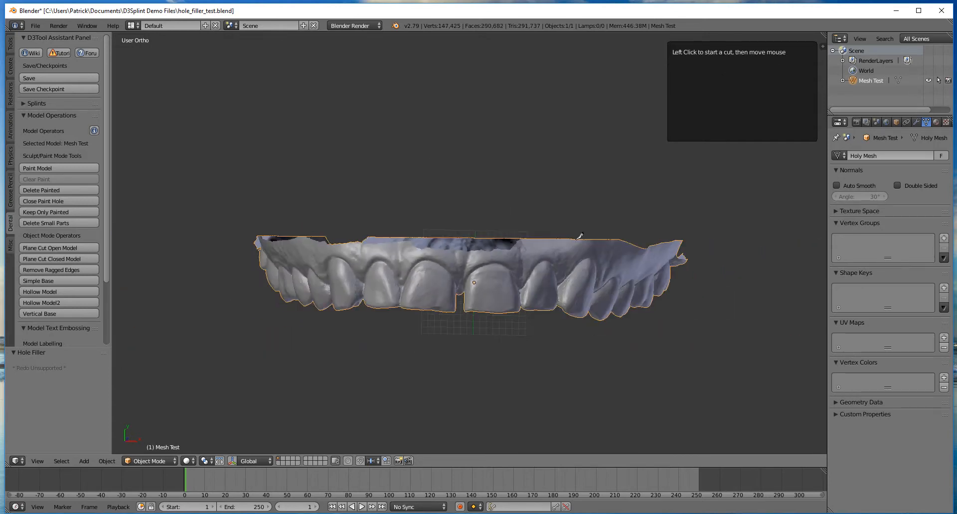
middle_drag(580, 236, 613, 219)
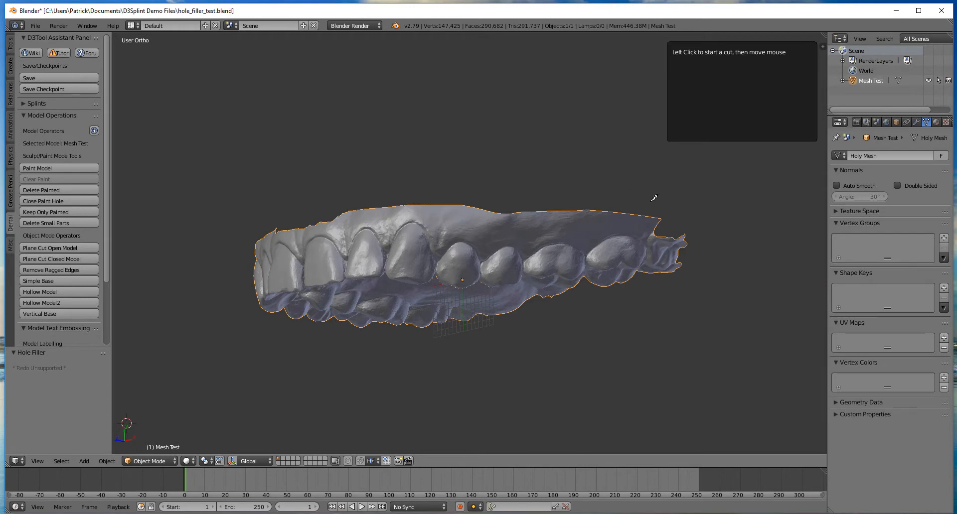
middle_drag(656, 196, 472, 278)
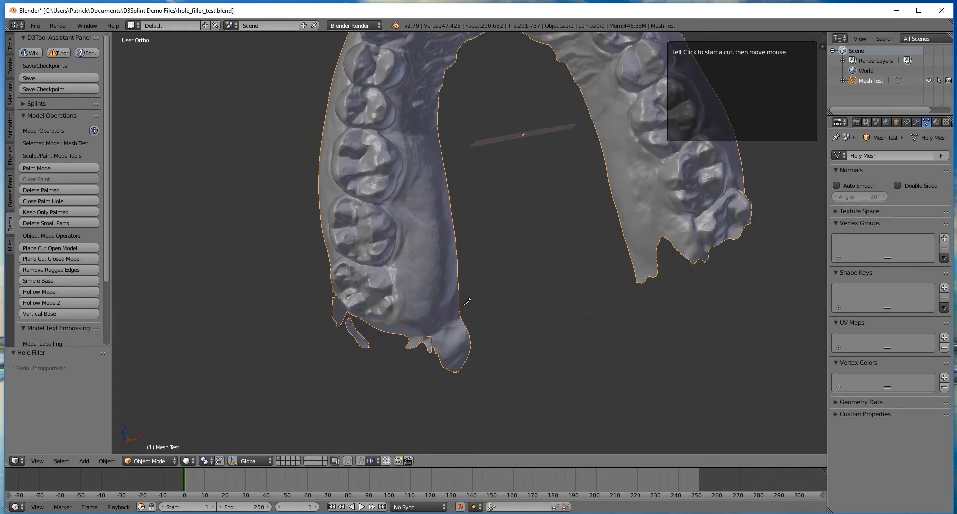
click(399, 343)
click(474, 289)
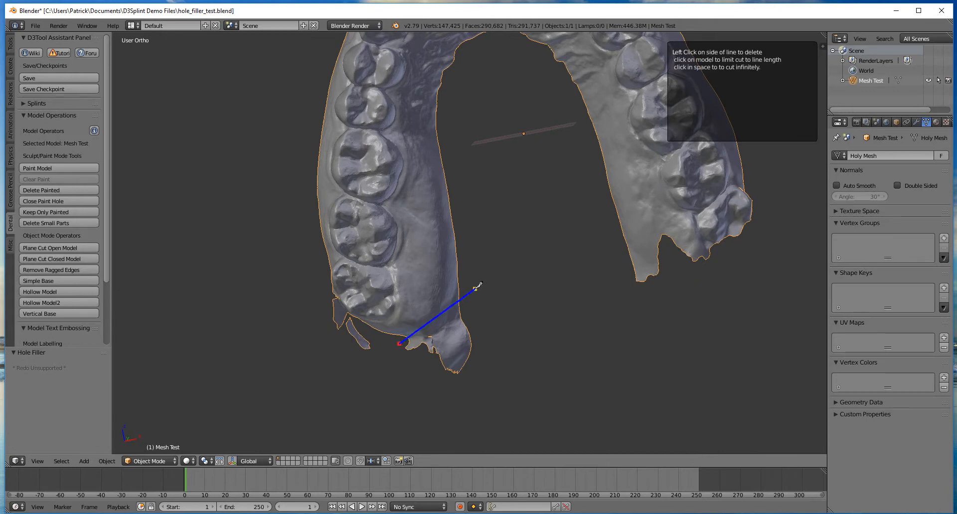
scroll(459, 298, down, 3)
scroll(459, 298, up, 3)
click(456, 340)
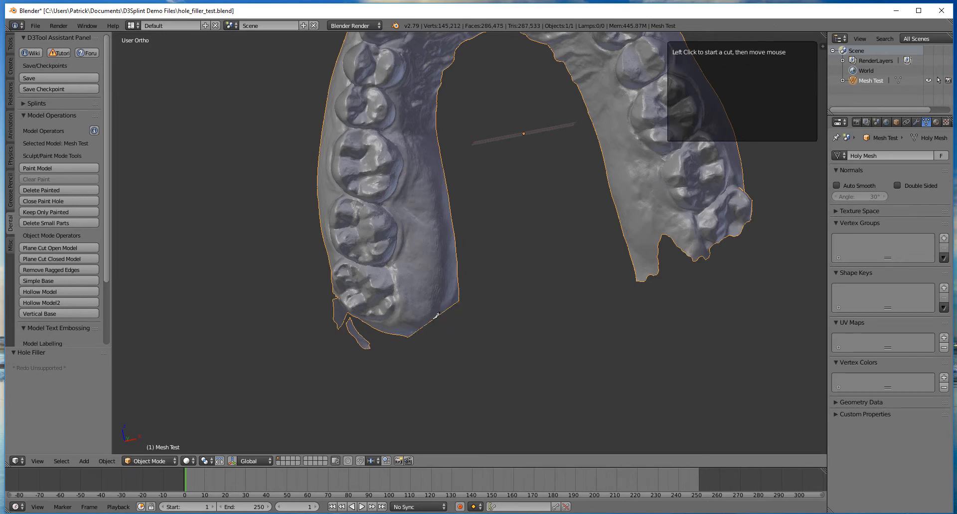
Trim the protruding inner gum tip at the other back end of the arch with a short cut line.
mouse_move(393, 324)
middle_down()
mouse_move(344, 295)
mouse_move(501, 293)
mouse_move(523, 249)
middle_up()
scroll(490, 293, down, 3)
click(543, 224)
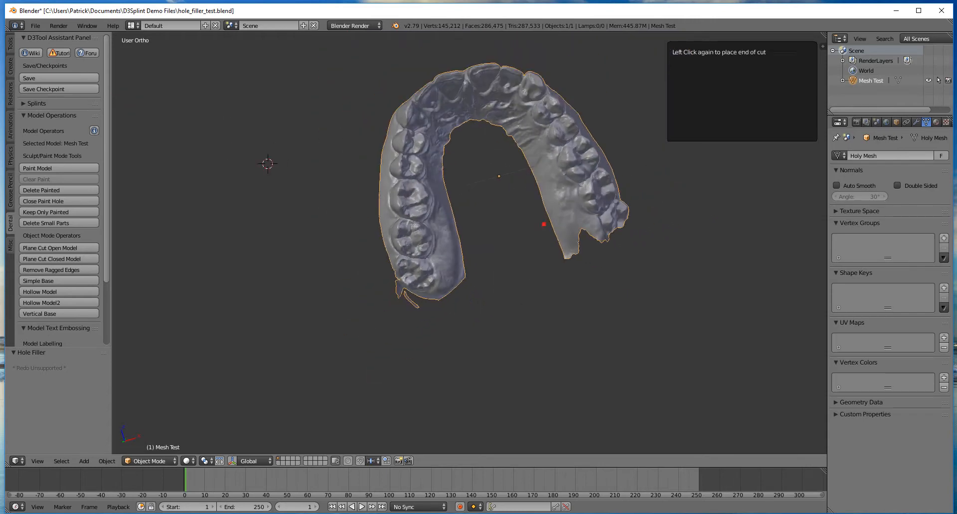
click(596, 246)
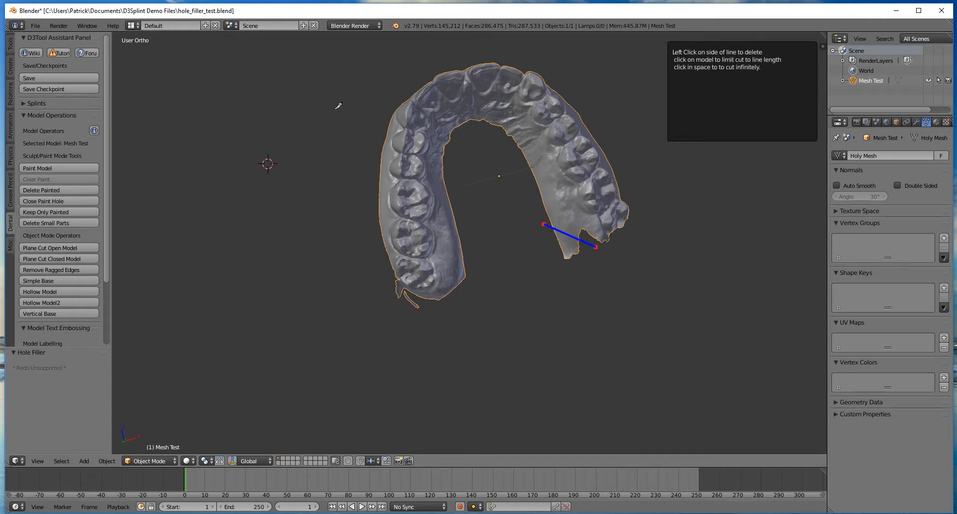
click(573, 244)
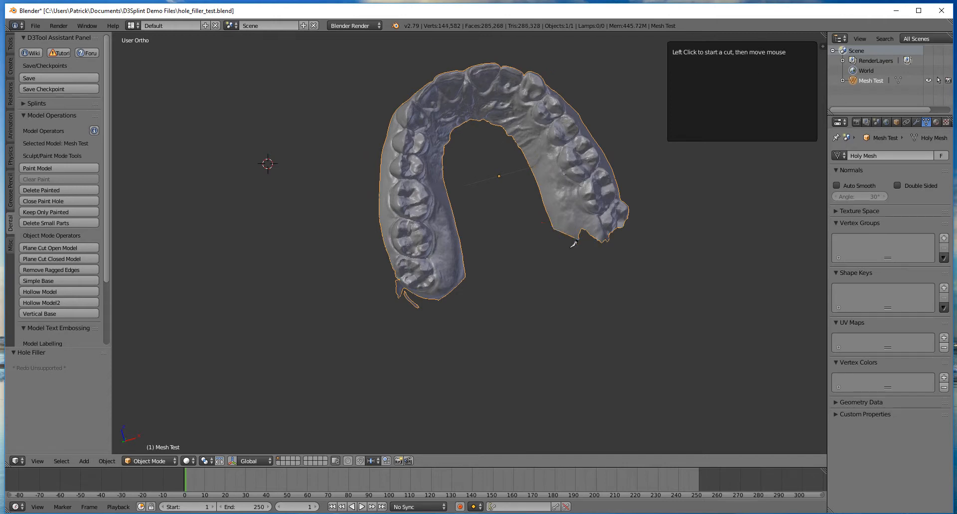
middle_drag(574, 244, 529, 273)
scroll(530, 271, up, 1)
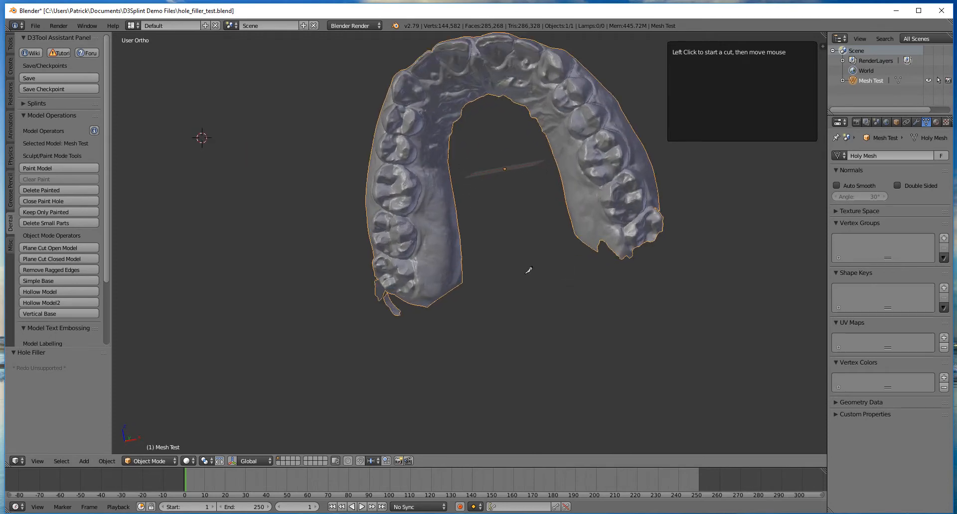
End the plane cutting and delete the small loose mesh parts left behind the last molar.
scroll(529, 270, up, 3)
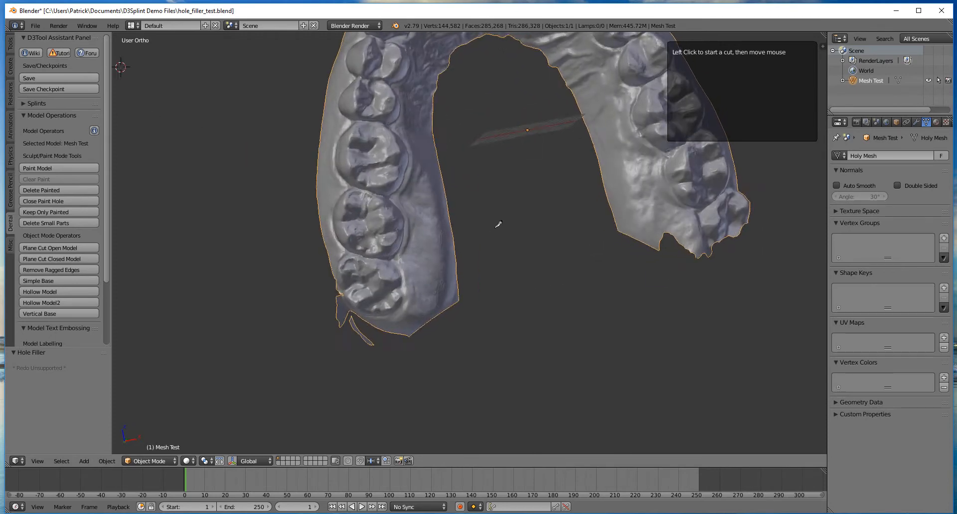
middle_drag(418, 320, 438, 307)
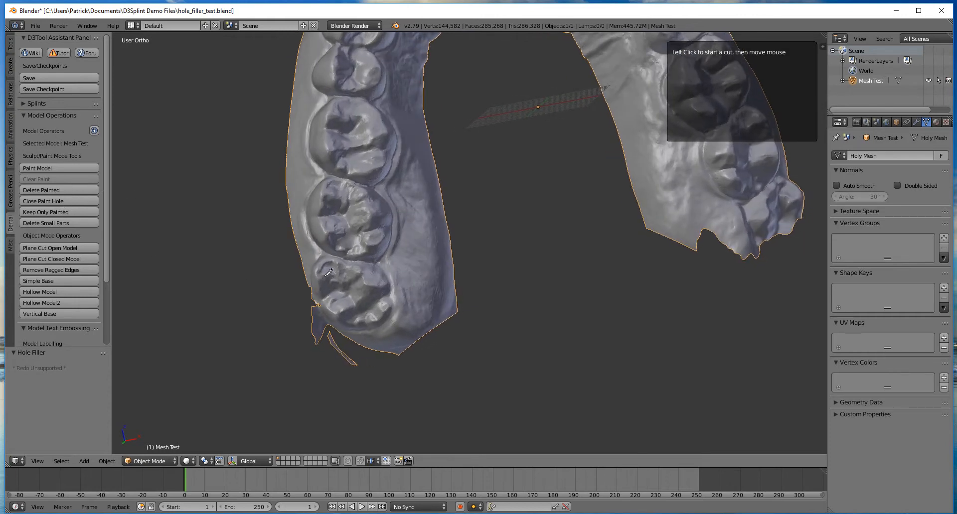
key(Escape)
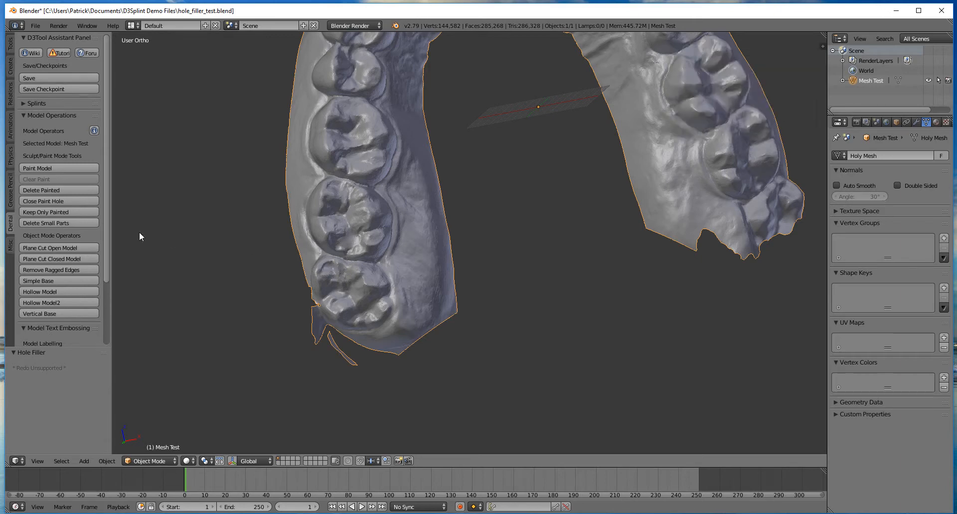
click(61, 223)
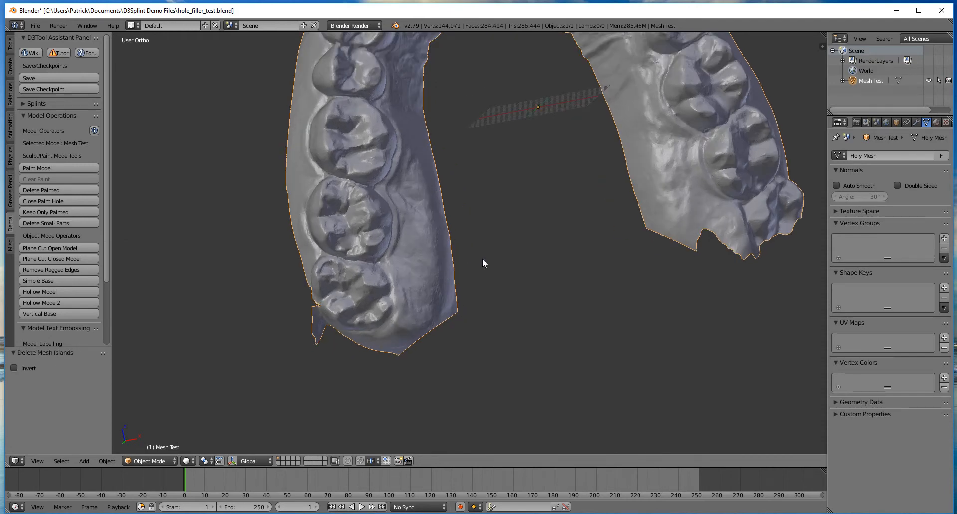
Remove the ragged edges along the whole open border of the trimmed arch.
shift+middle_drag(482, 259, 503, 317)
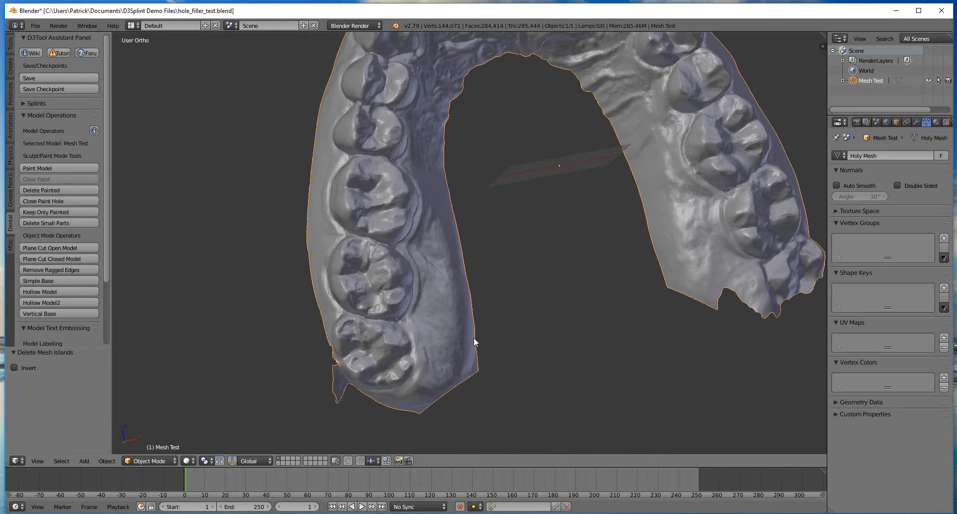
scroll(488, 310, down, 2)
scroll(476, 313, up, 1)
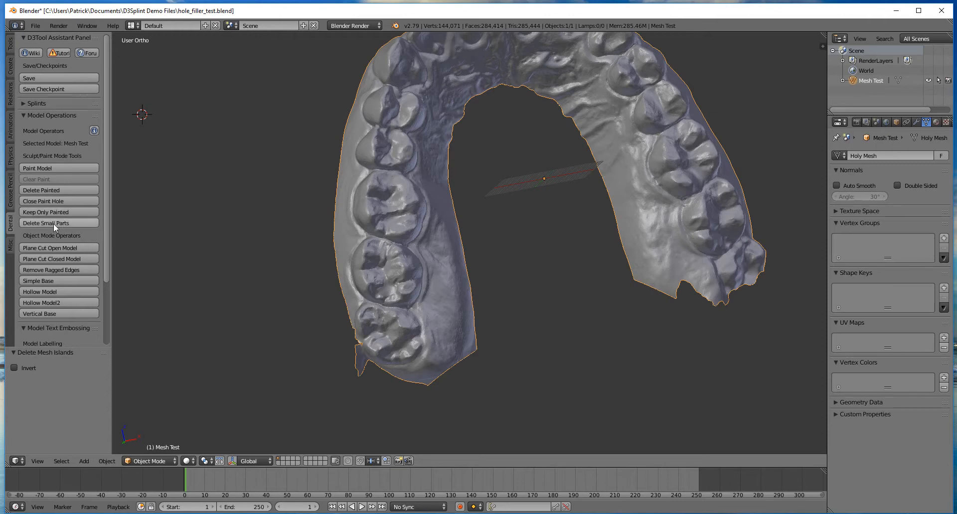
middle_drag(421, 311, 393, 228)
scroll(393, 229, up, 2)
shift+middle_drag(351, 276, 383, 268)
scroll(419, 305, down, 3)
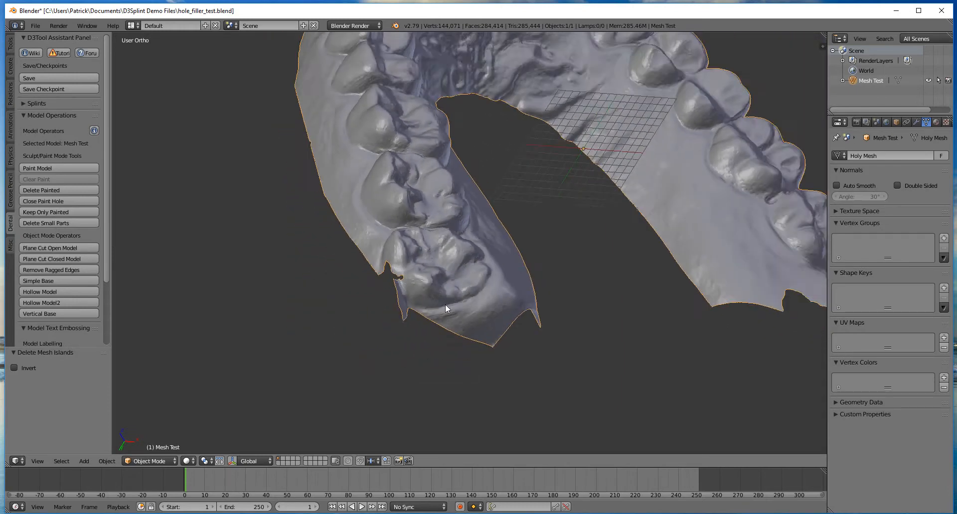
middle_drag(444, 304, 500, 289)
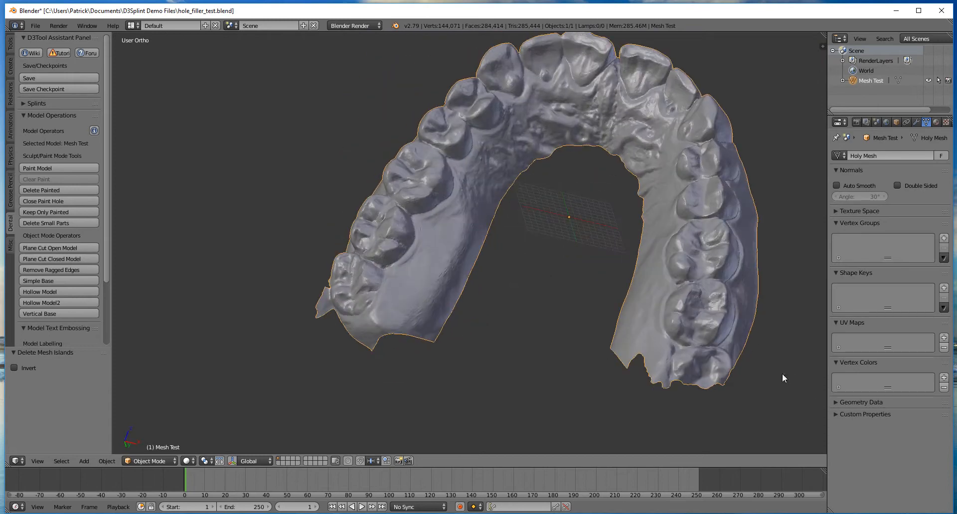
scroll(501, 271, up, 1)
scroll(315, 298, up, 5)
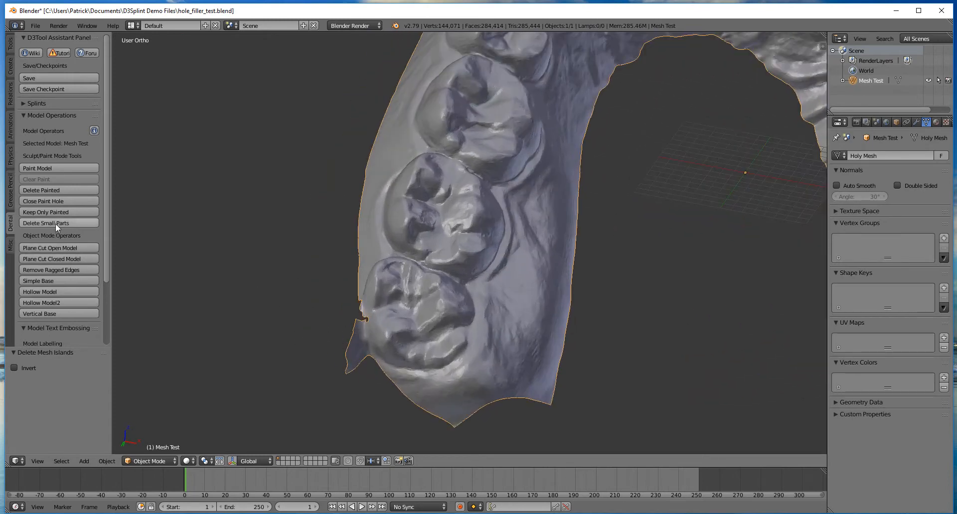
click(70, 269)
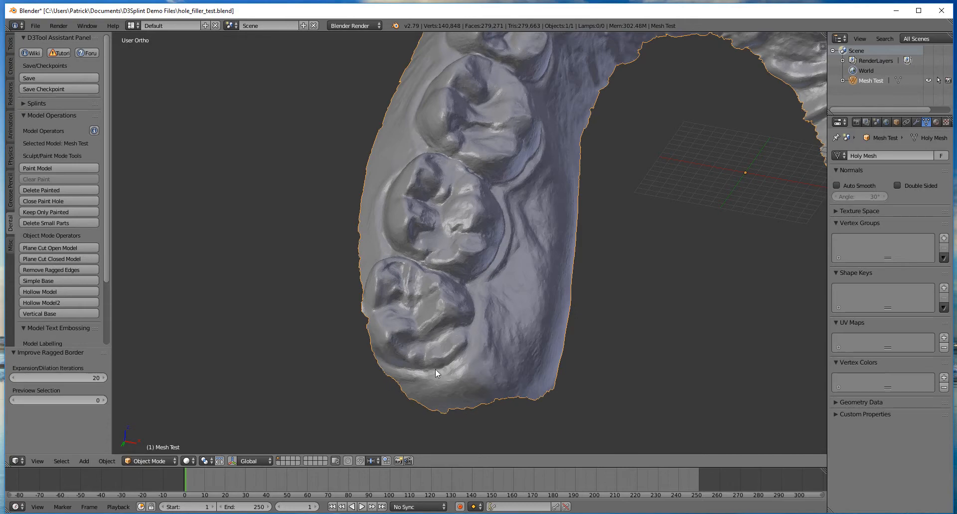
Inspect the trimmed gum border around the molars, both back ends and the front of the arch.
middle_drag(435, 369, 464, 384)
scroll(368, 290, up, 3)
middle_drag(367, 291, 411, 289)
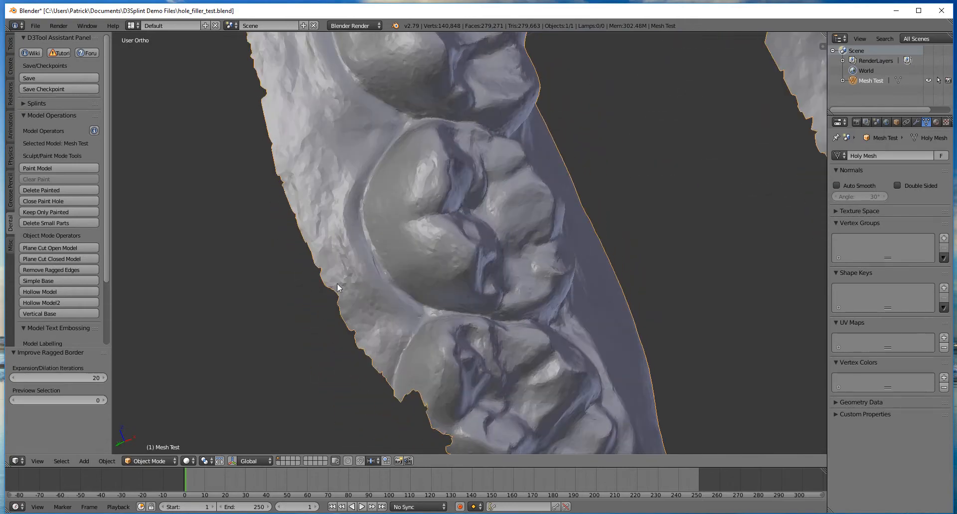
scroll(343, 305, down, 5)
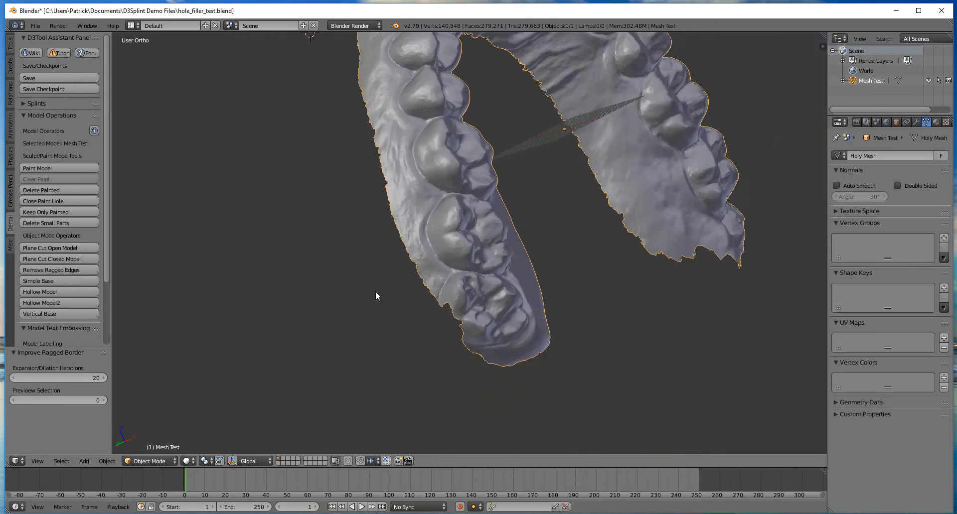
middle_drag(495, 173, 529, 101)
scroll(531, 174, down, 4)
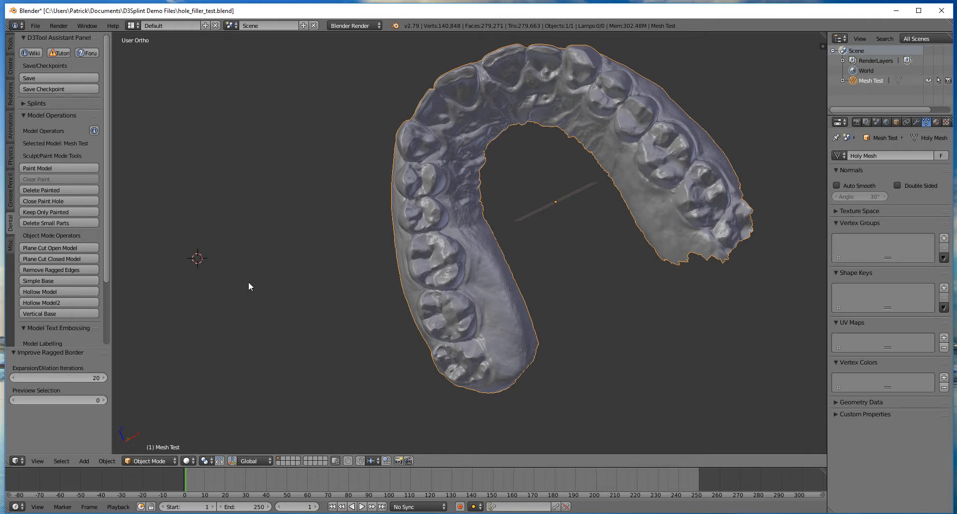
middle_drag(486, 145, 525, 325)
Try a simple base in BEST_FIT mode with a height of 3.00 and 10 smooth iterations, and undo it.
click(32, 282)
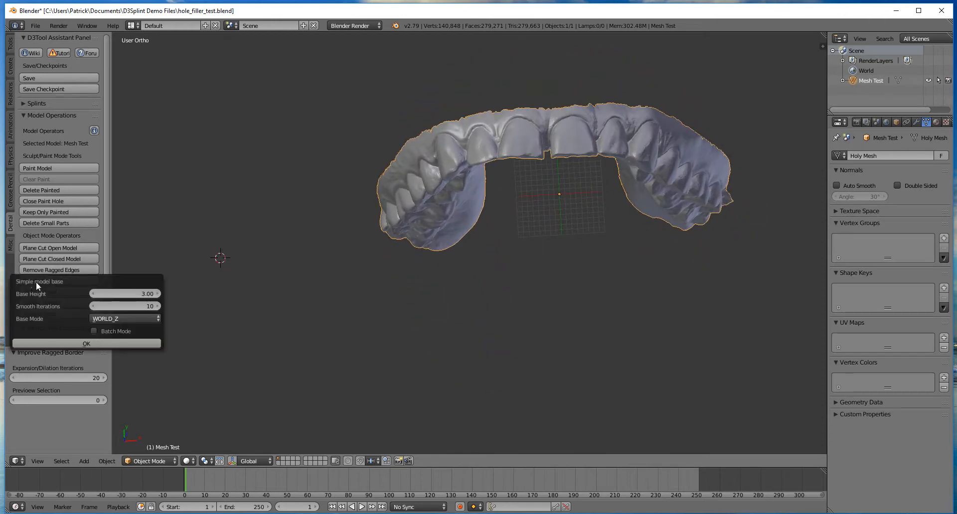
click(119, 319)
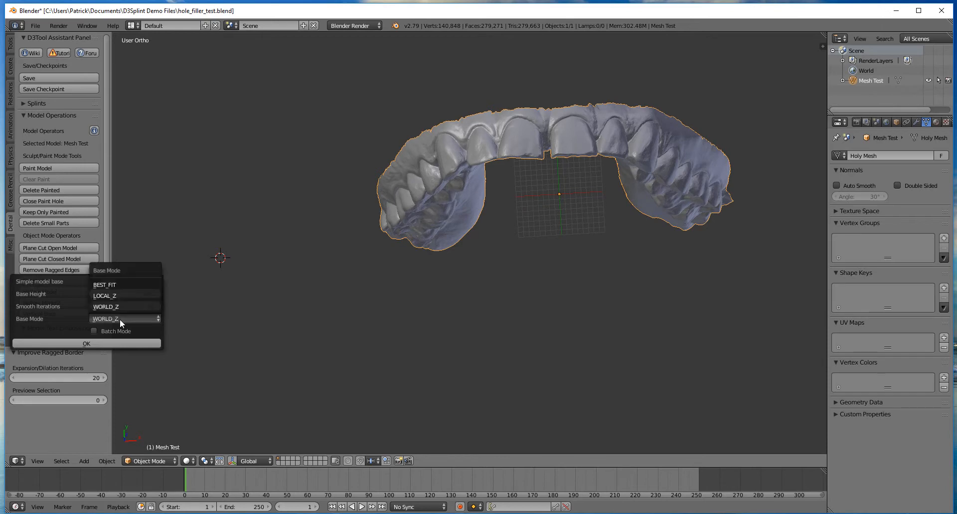
click(122, 285)
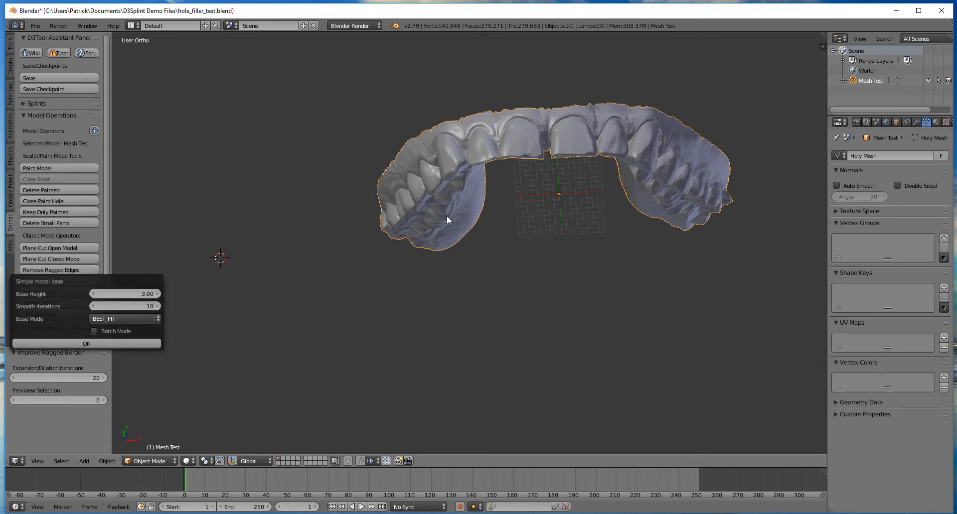
click(95, 343)
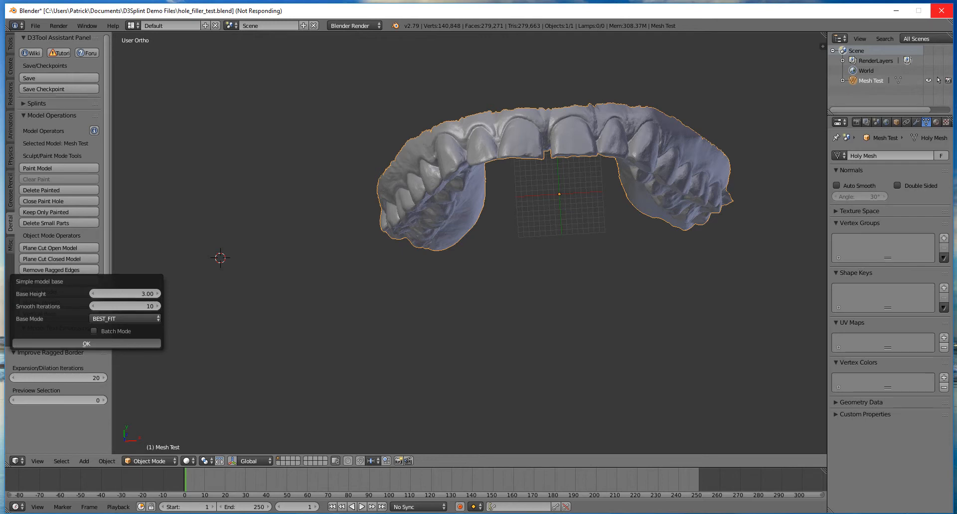
middle_drag(548, 125, 538, 194)
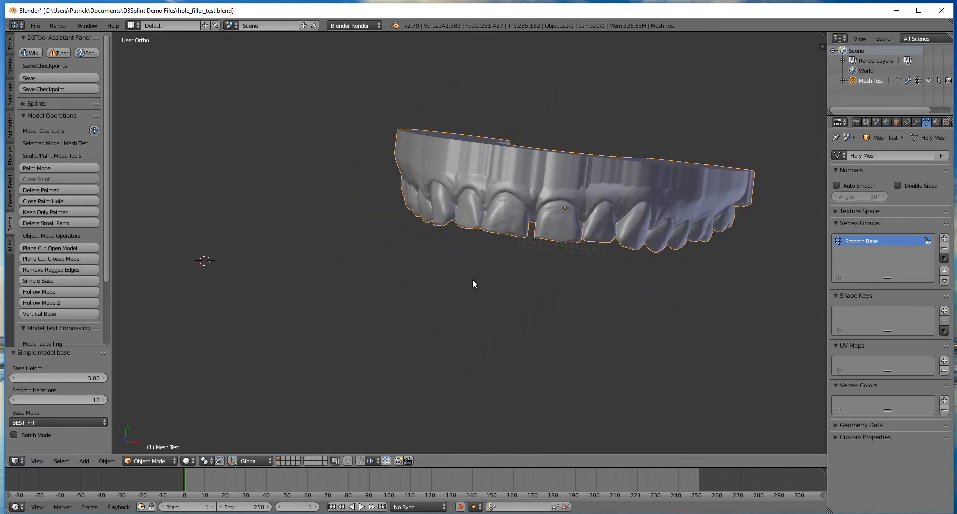
middle_drag(472, 283, 575, 227)
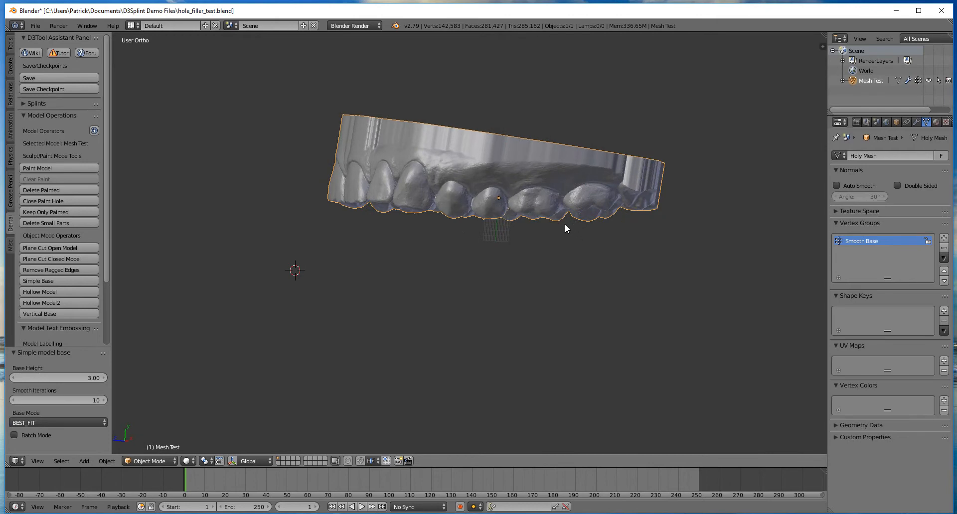
key(ctrl+z)
In the right side view, rotate the model by about -92.6° and another -7.9°, and move it about 7.8 units down.
middle_drag(434, 201, 470, 217)
key(KP_3)
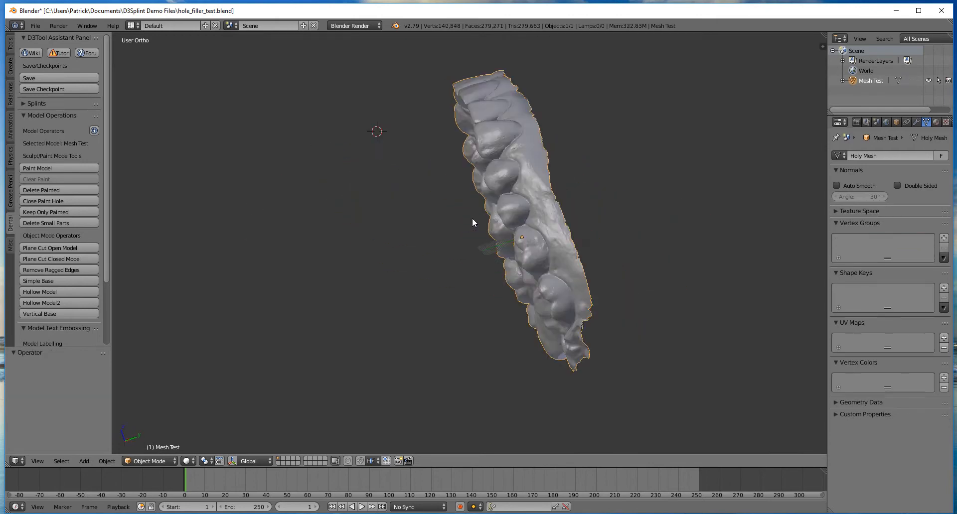
key(r)
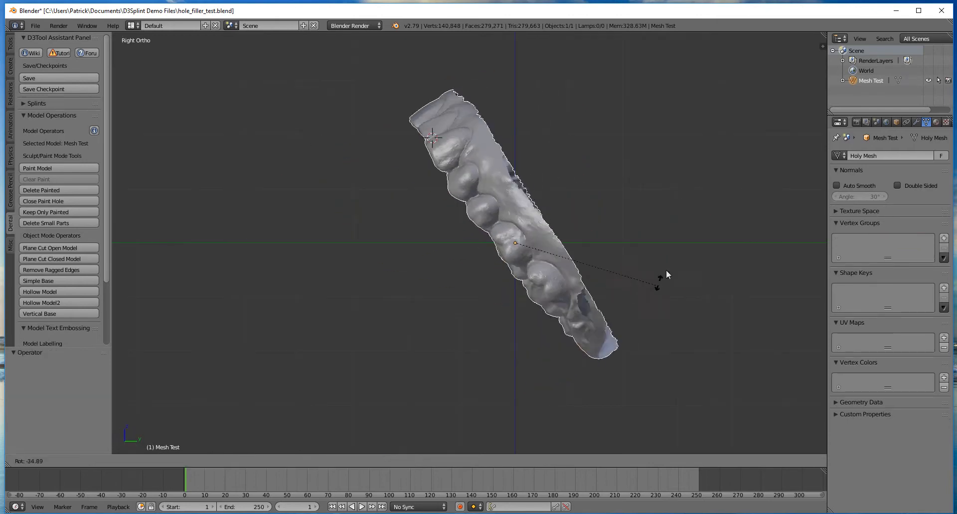
click(664, 103)
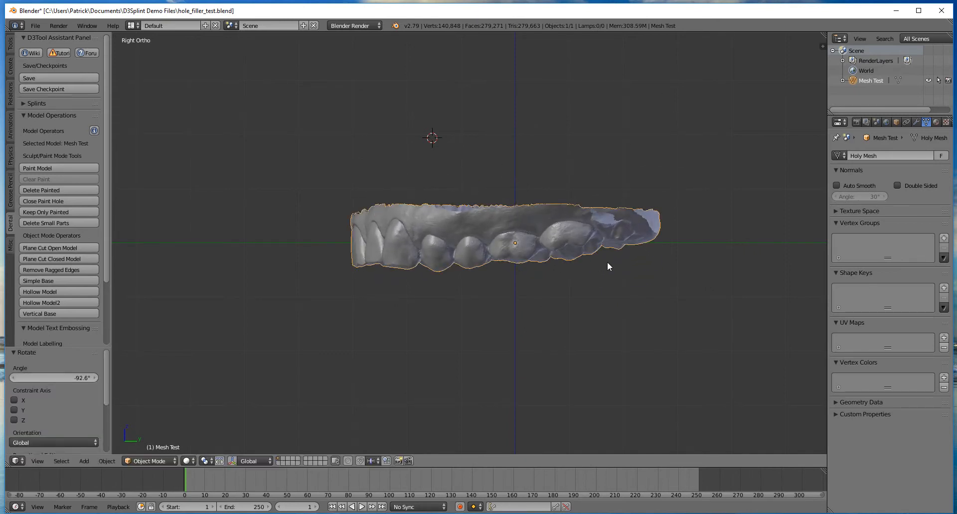
key(r)
click(625, 239)
key(g)
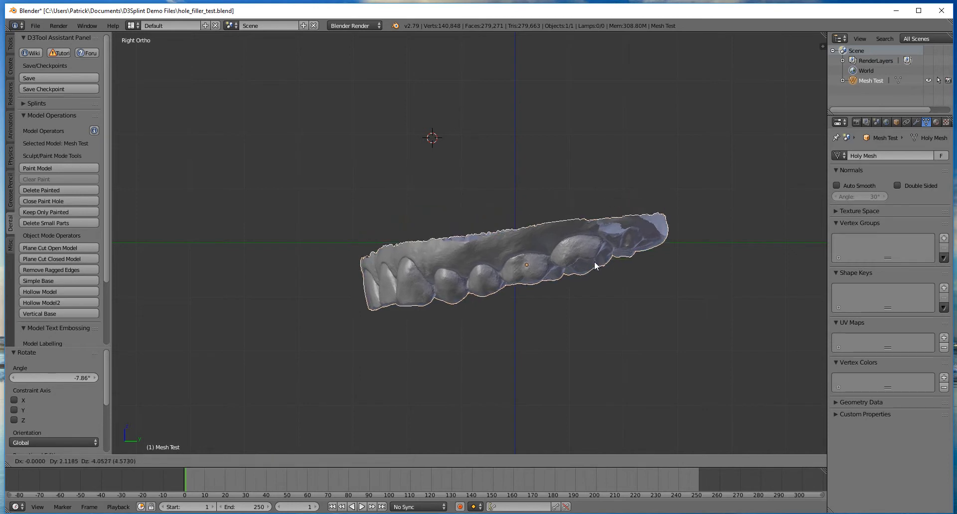
click(574, 278)
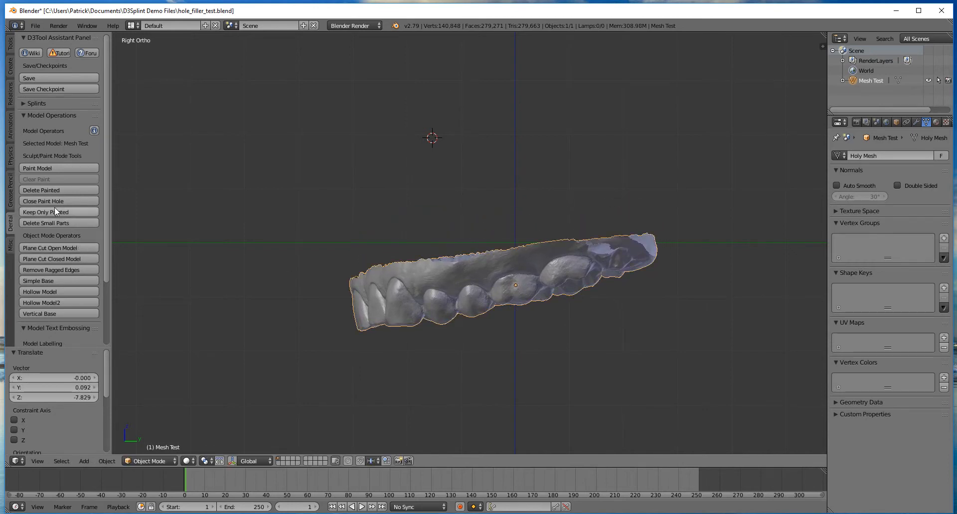
Try a simple base in WORLD_Z mode with a height of 3.00 and 10 smooth iterations, and check it from both sides.
click(50, 282)
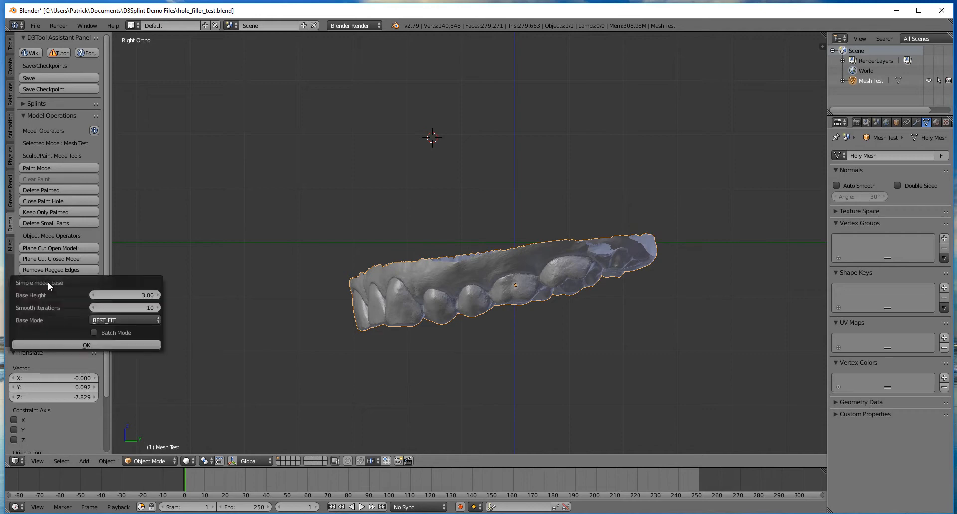
click(116, 321)
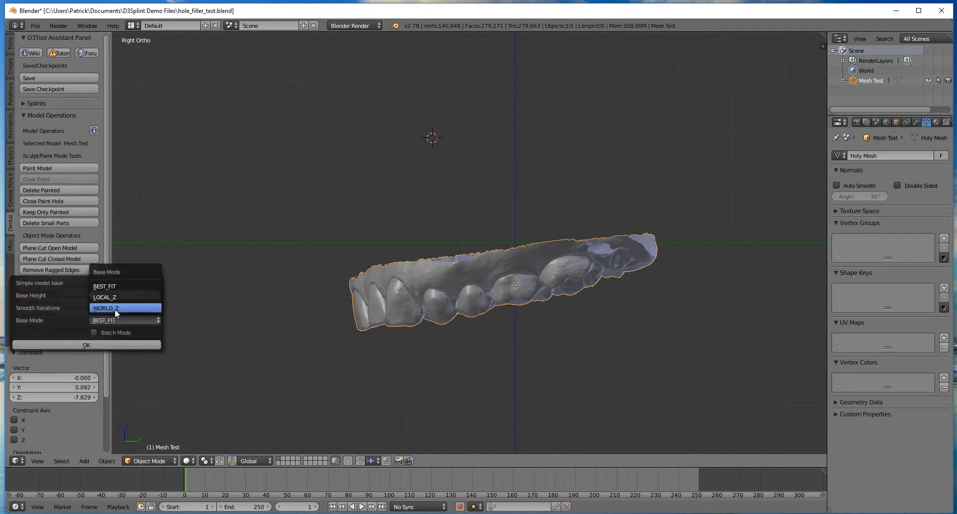
click(114, 309)
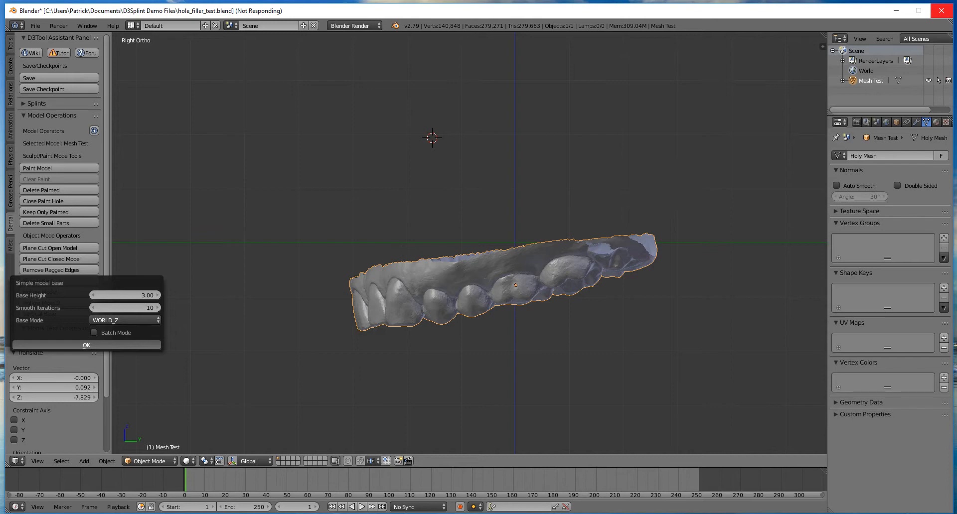
scroll(423, 276, up, 2)
middle_drag(423, 274, 495, 264)
scroll(541, 240, up, 2)
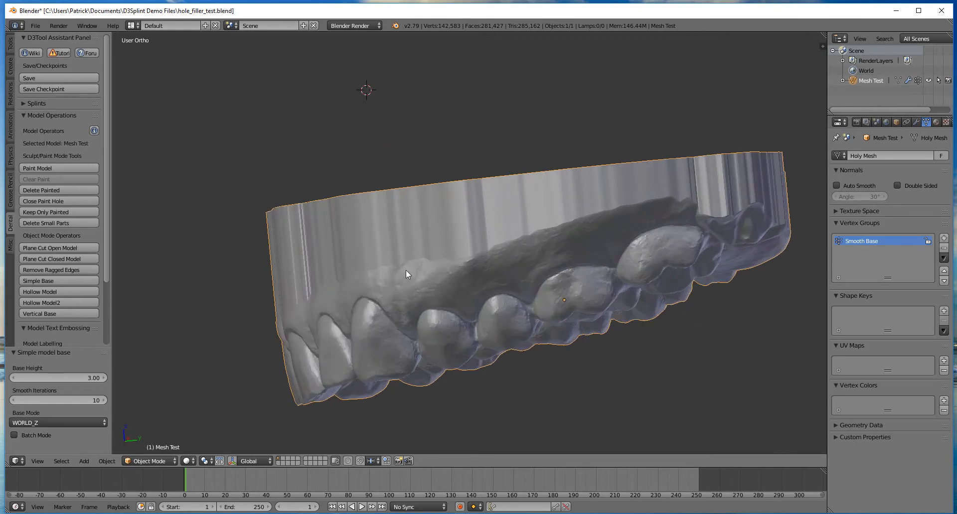
middle_drag(406, 271, 499, 216)
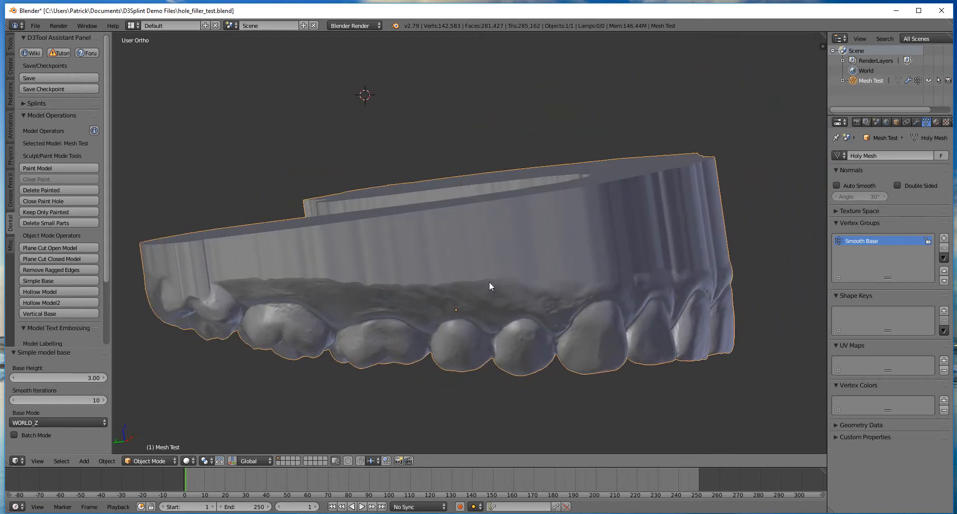
middle_drag(533, 191, 390, 265)
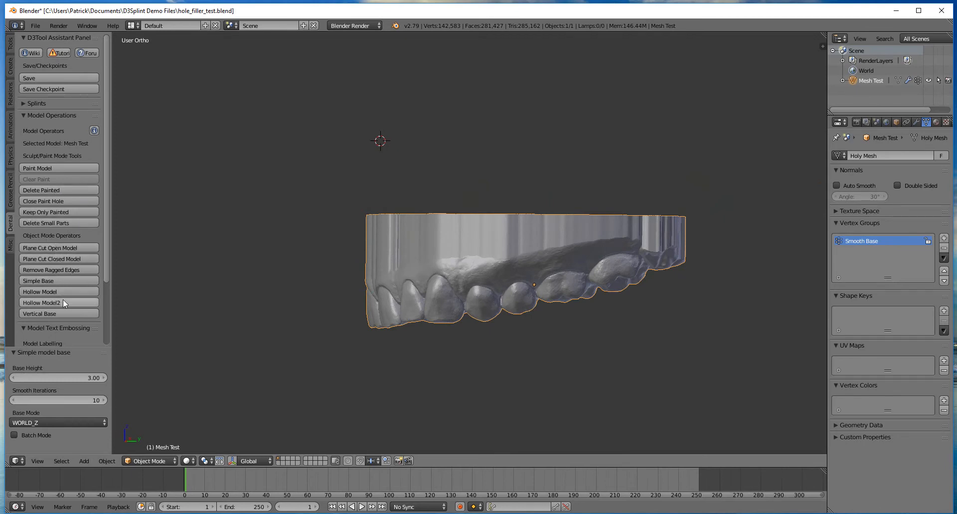
Try a closed-model plane cut along a diagonal from above the front teeth to the base's rear upper edge, and undo the cut and base.
click(73, 259)
scroll(330, 261, up, 2)
click(260, 270)
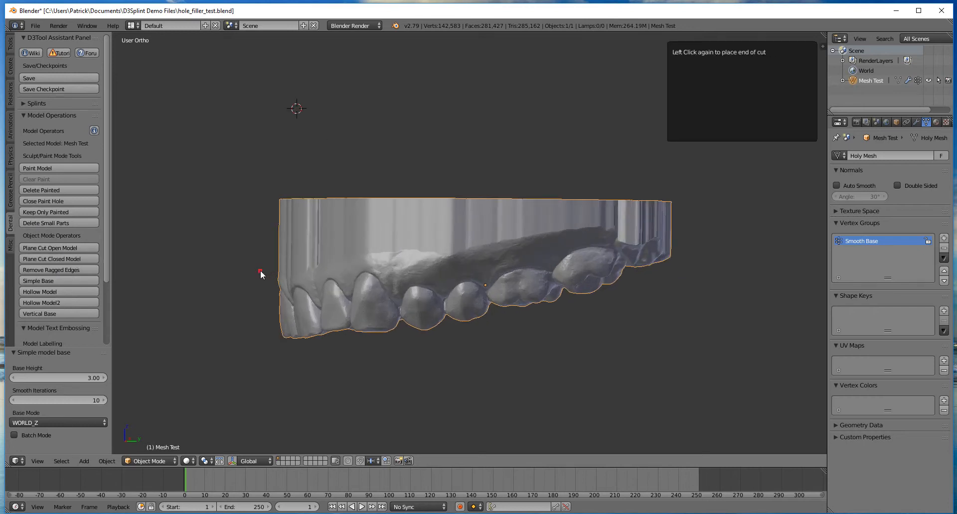
click(618, 194)
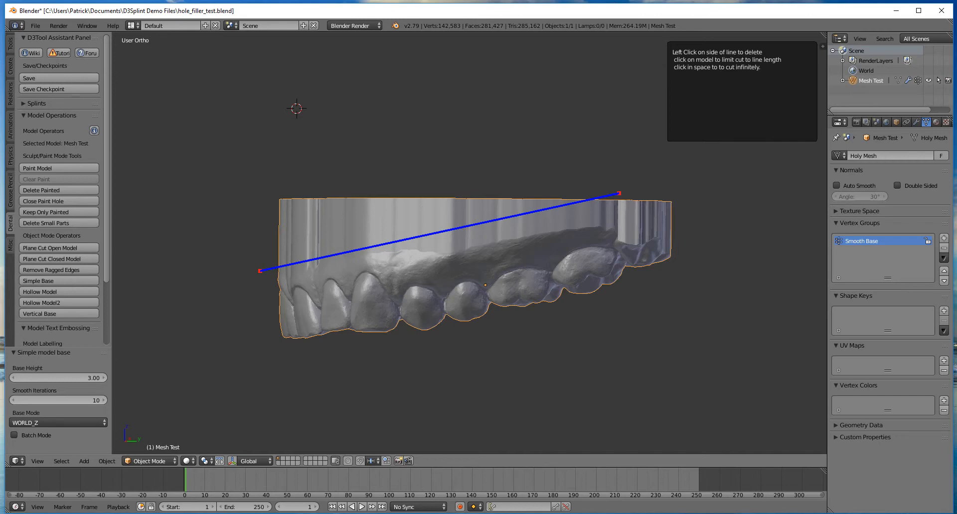
click(410, 216)
middle_drag(410, 216, 437, 249)
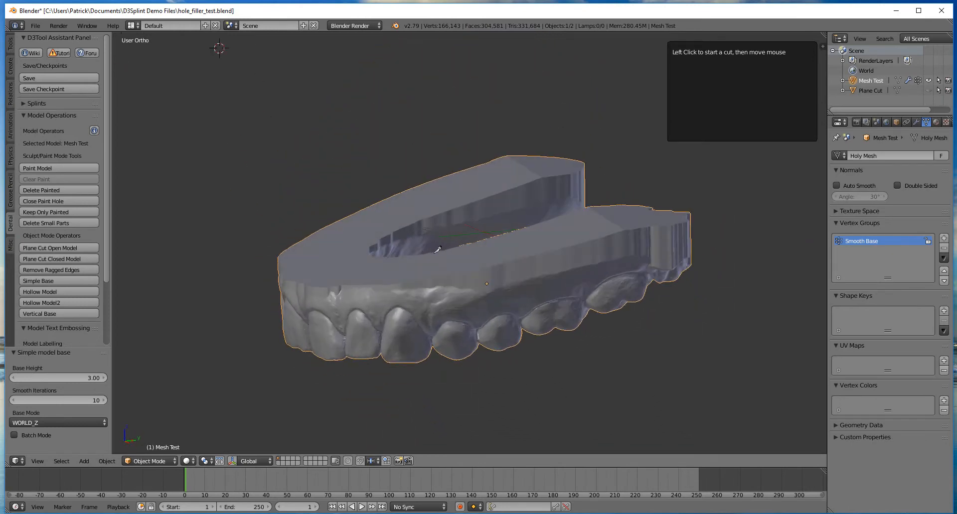
scroll(435, 253, down, 1)
key(Escape)
scroll(439, 259, up, 1)
mouse_move(468, 276)
middle_down()
mouse_move(474, 285)
mouse_move(447, 258)
mouse_move(410, 263)
mouse_move(411, 253)
mouse_move(480, 285)
middle_up()
key(Return)
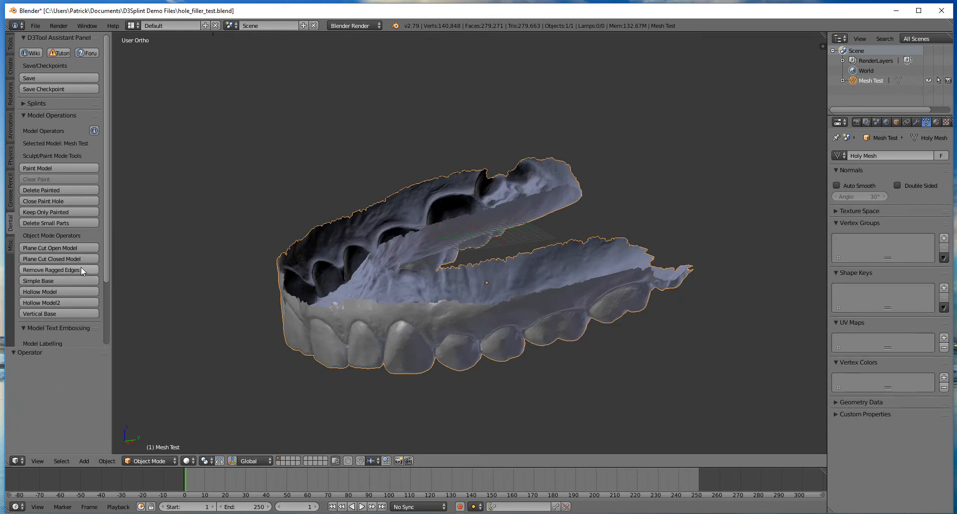
Add a simple base in BEST_FIT mode with a height of 4.00 and 10 smooth iterations, and check it from both sides.
click(47, 282)
click(132, 321)
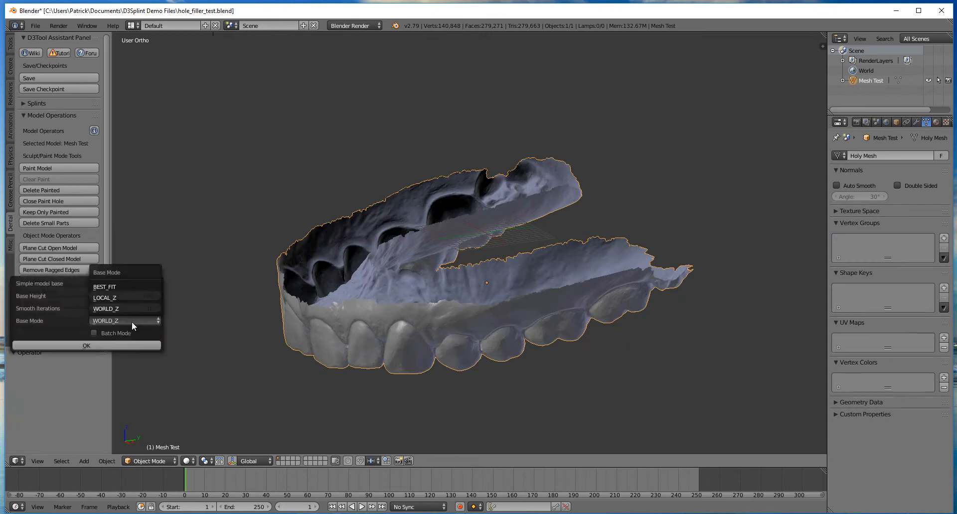
click(119, 287)
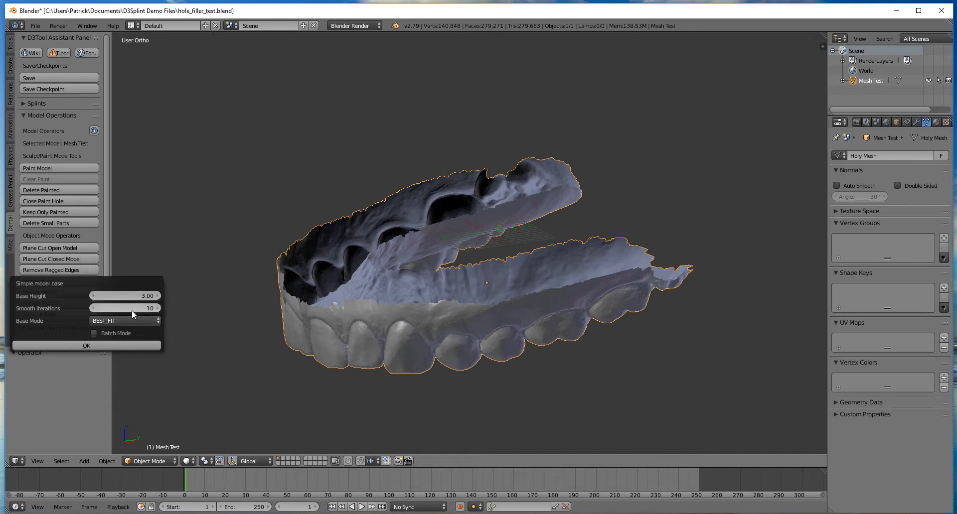
click(136, 296)
text(4)
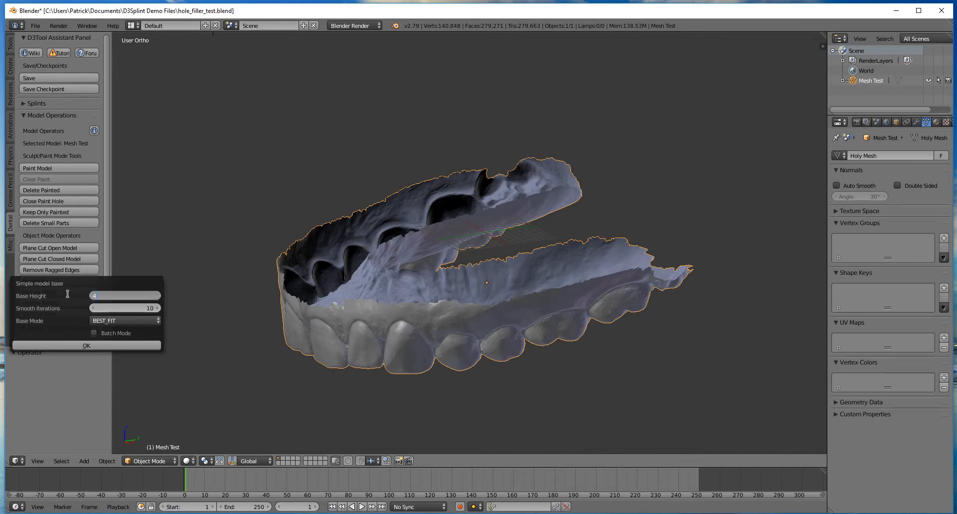
key(Return)
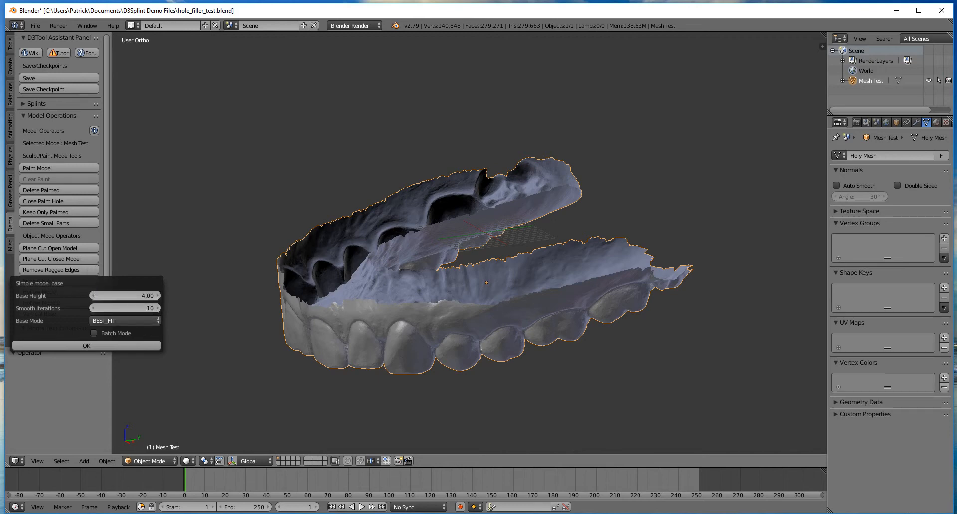
click(88, 345)
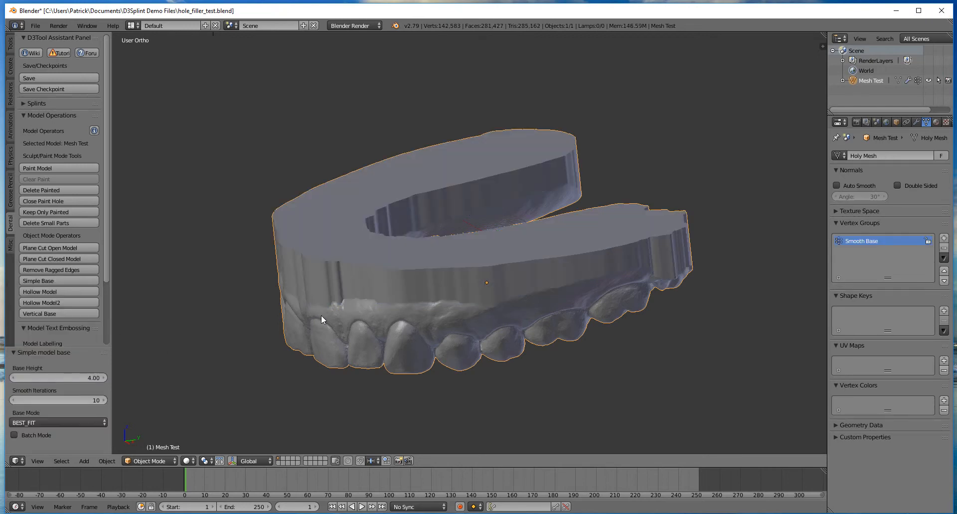
middle_drag(405, 336, 464, 249)
scroll(477, 166, down, 3)
middle_drag(573, 295, 369, 337)
middle_drag(591, 256, 345, 315)
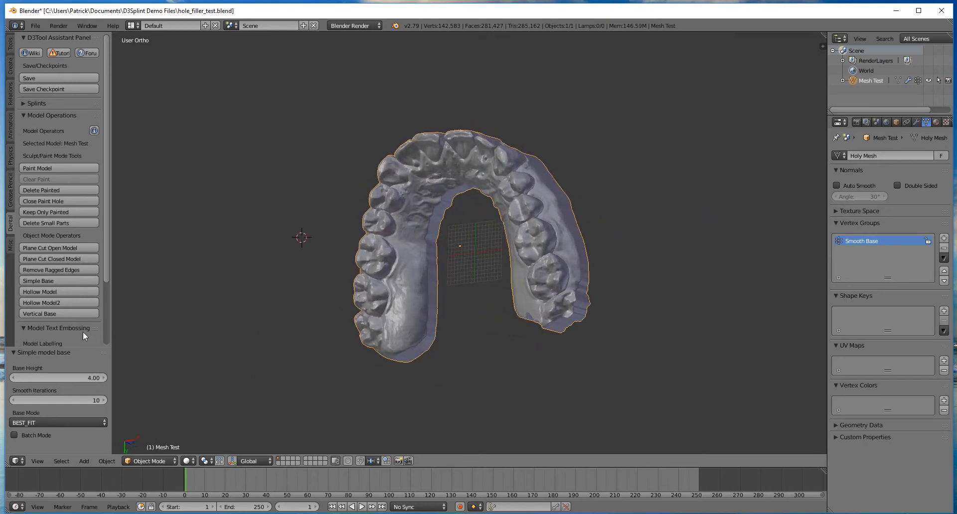
Try a vertical print base, marking the flat base underside, the back of both arch ends and the front midline.
click(44, 315)
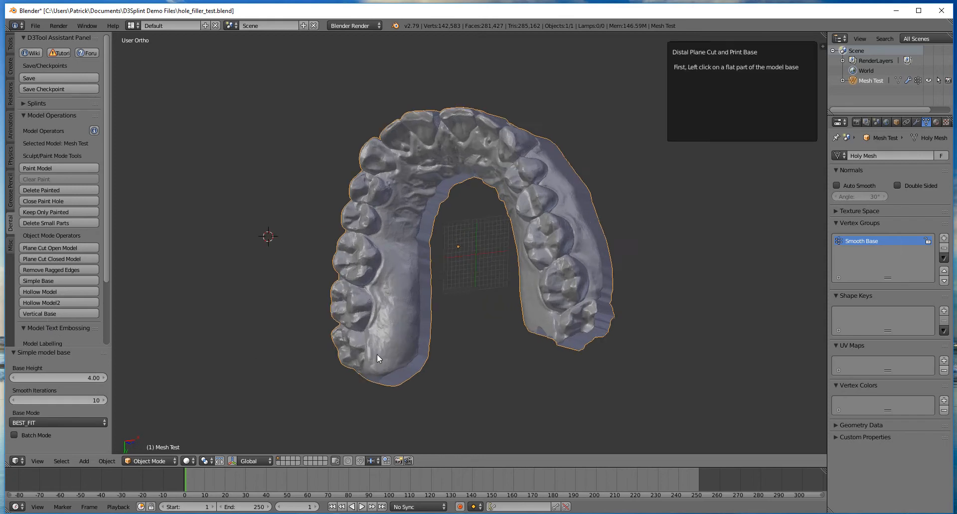
middle_drag(429, 237, 325, 169)
click(511, 114)
middle_drag(433, 171, 416, 381)
scroll(454, 276, up, 2)
click(395, 415)
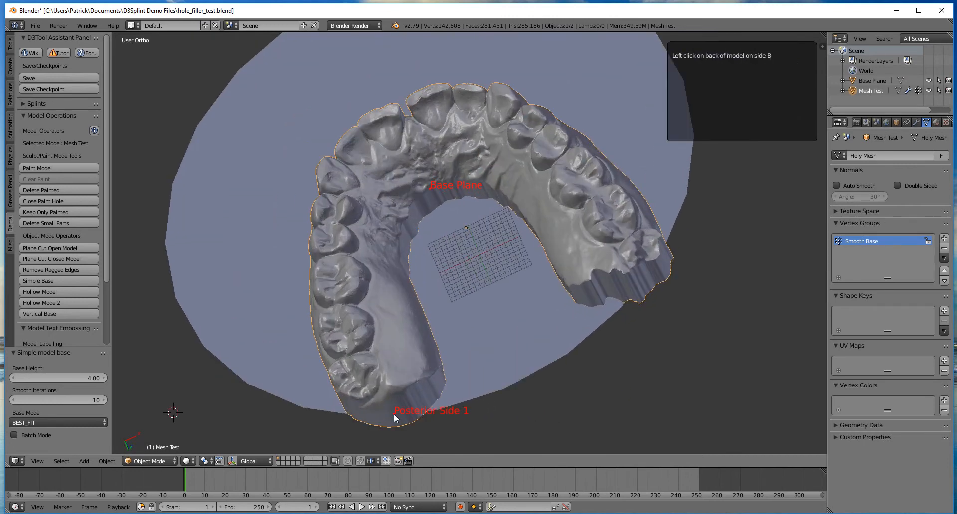
click(642, 291)
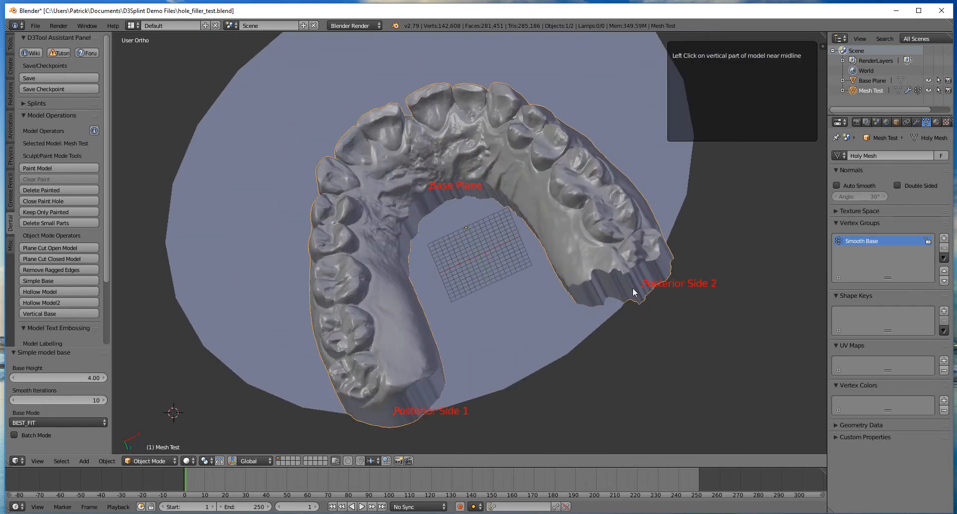
click(399, 112)
Tilt the distal cut plane from the side view, shift it in four increments, finalize the vertical base and check the model's modifiers.
middle_drag(493, 120, 522, 170)
drag(447, 152, 426, 150)
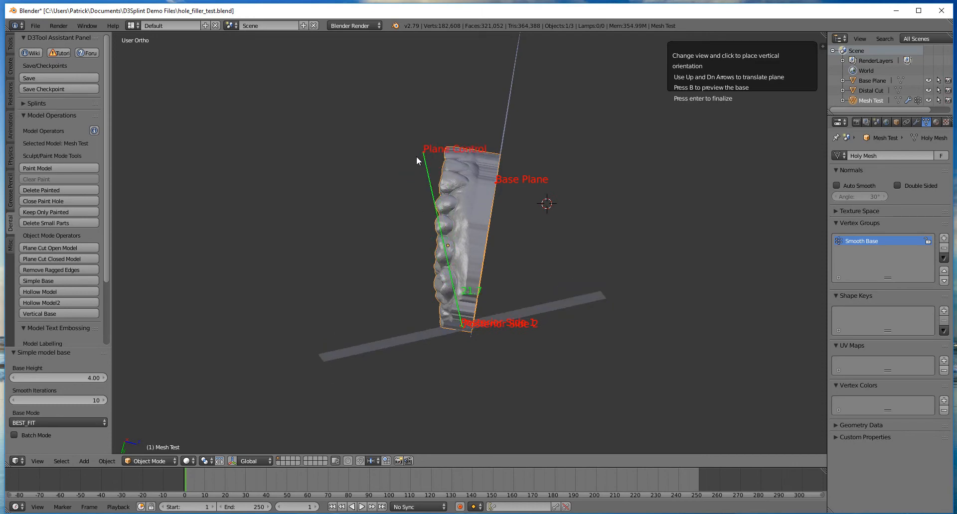
key(Down)
key(Down)
key(Down)
key(Down)
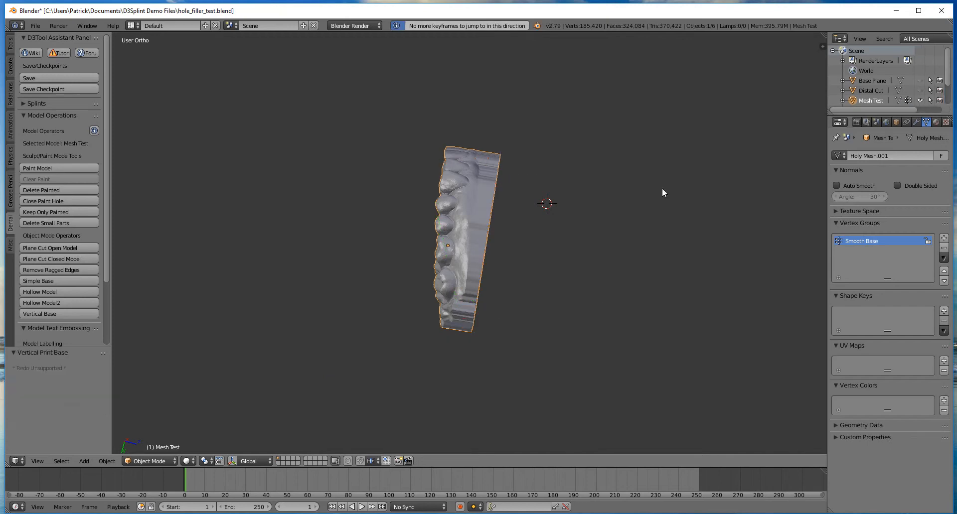
scroll(449, 252, up, 2)
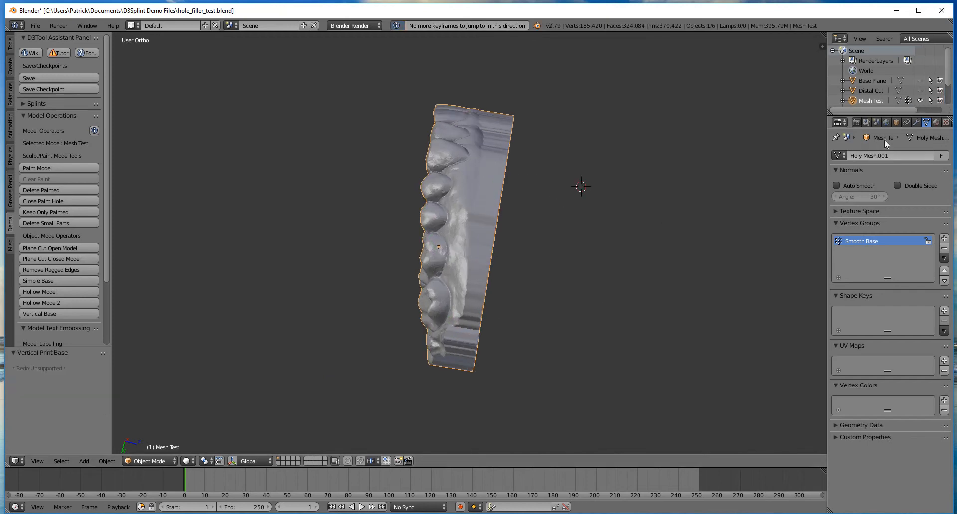
click(916, 122)
middle_drag(370, 231, 531, 218)
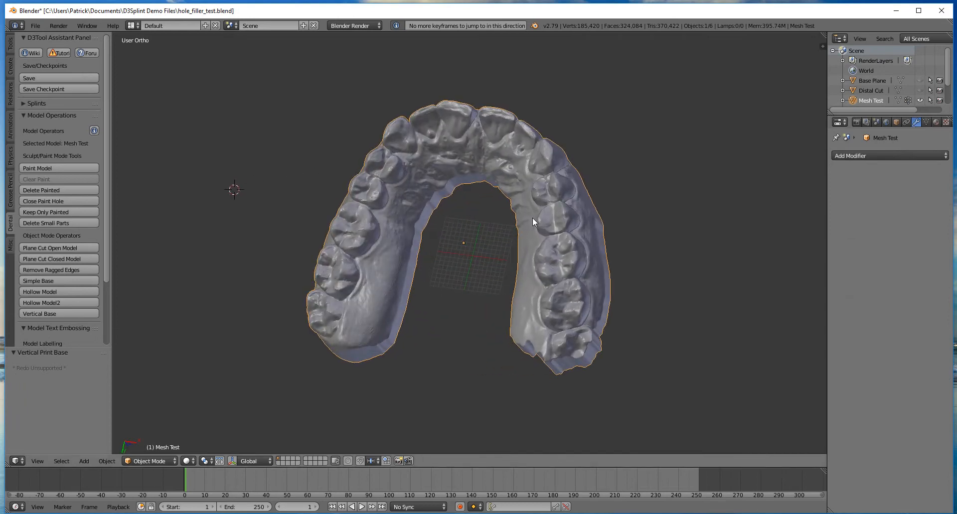
Restart the vertical base and mark the flat base underside, the back of both arch ends and the front midline.
click(44, 313)
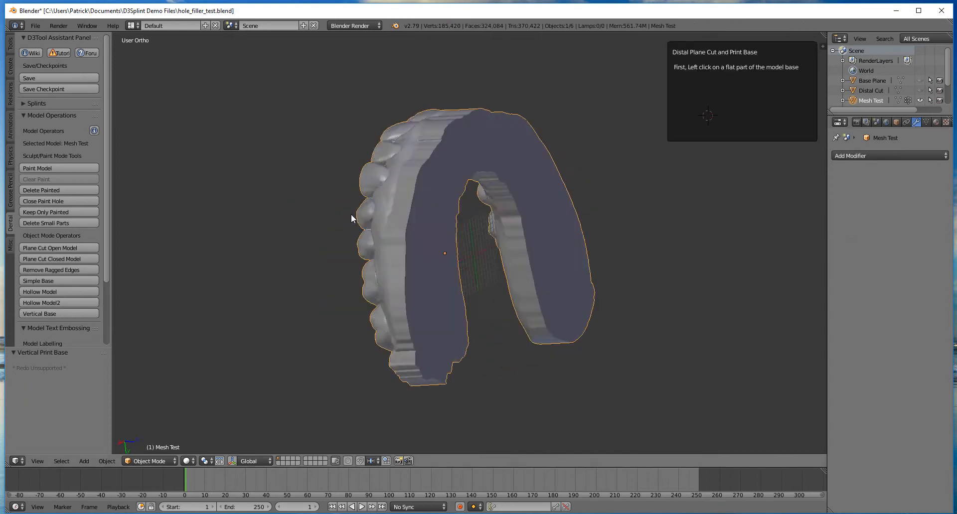
click(438, 183)
middle_drag(552, 232, 412, 290)
click(405, 364)
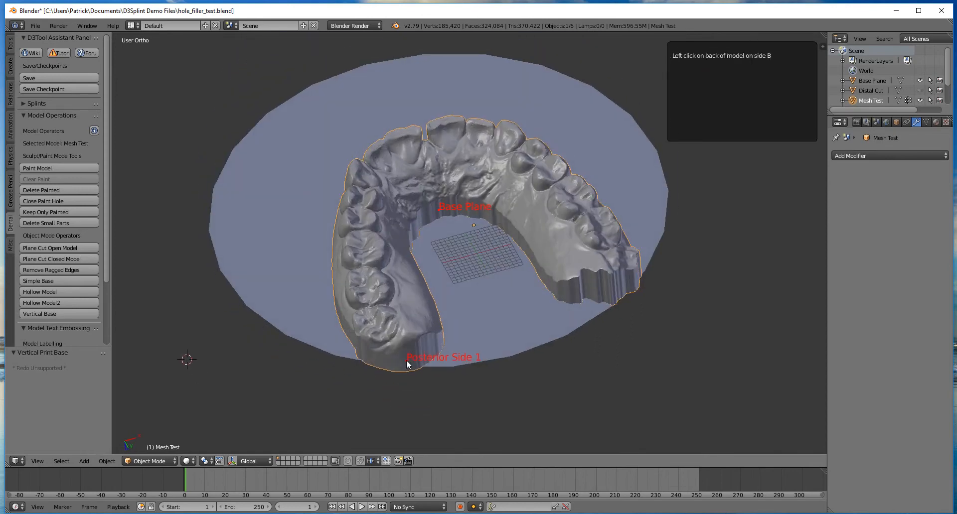
click(429, 128)
middle_drag(515, 172, 579, 300)
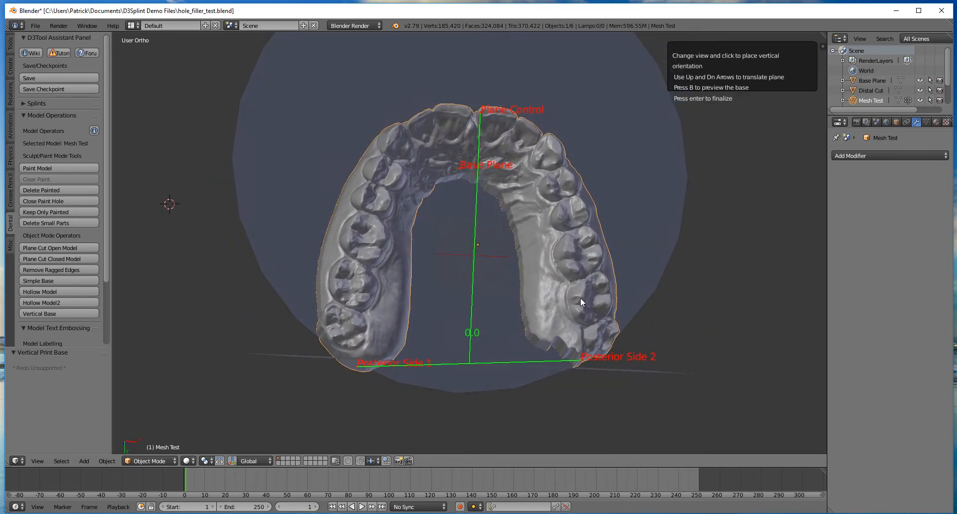
Level the distal cut plane against the front midline and place it just in front of the two posterior marks.
key(Up)
key(Up)
key(Up)
key(Up)
key(Up)
key(Up)
key(Up)
key(Up)
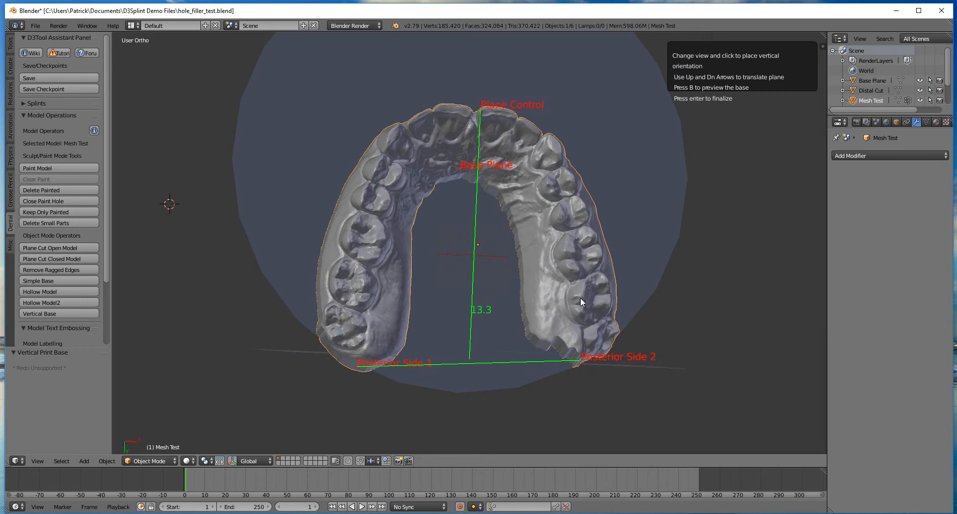
key(Up)
key(Up)
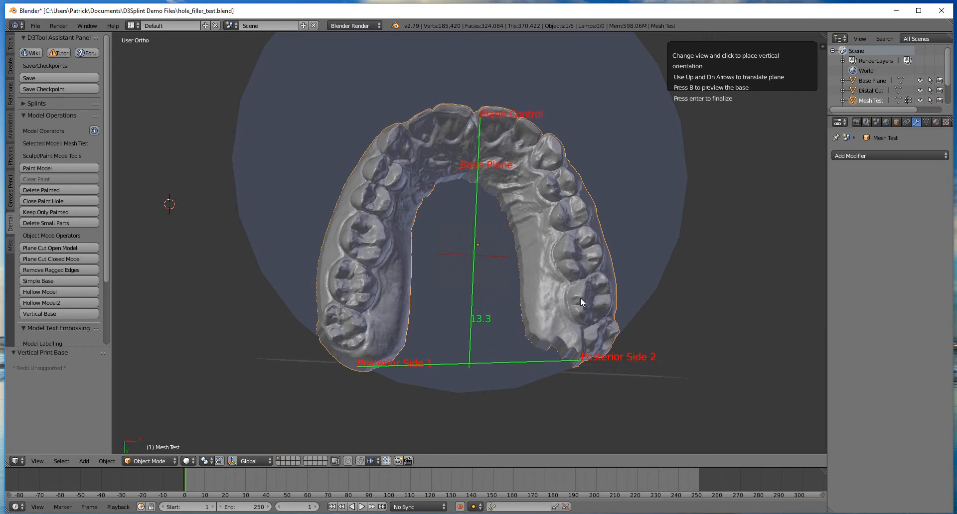
click(469, 114)
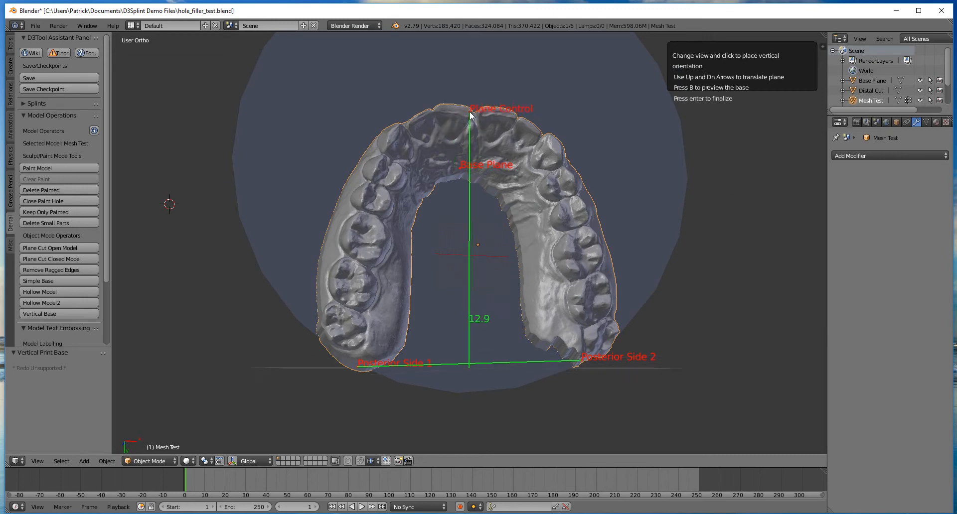
key(Down)
key(Down)
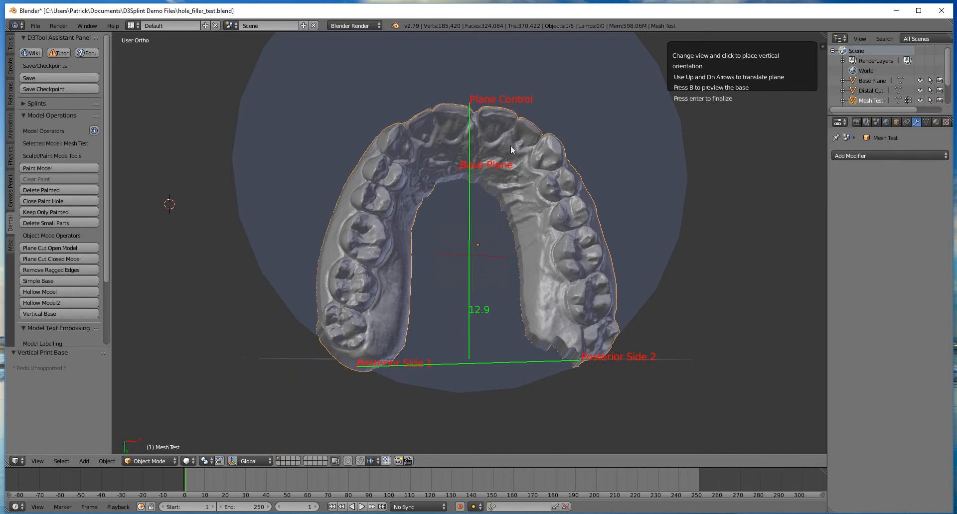
Tilt the distal cut plane from the side view to about 27.8 and move it slightly further into the arch's rear ends.
middle_drag(511, 145, 297, 237)
middle_drag(432, 102, 406, 106)
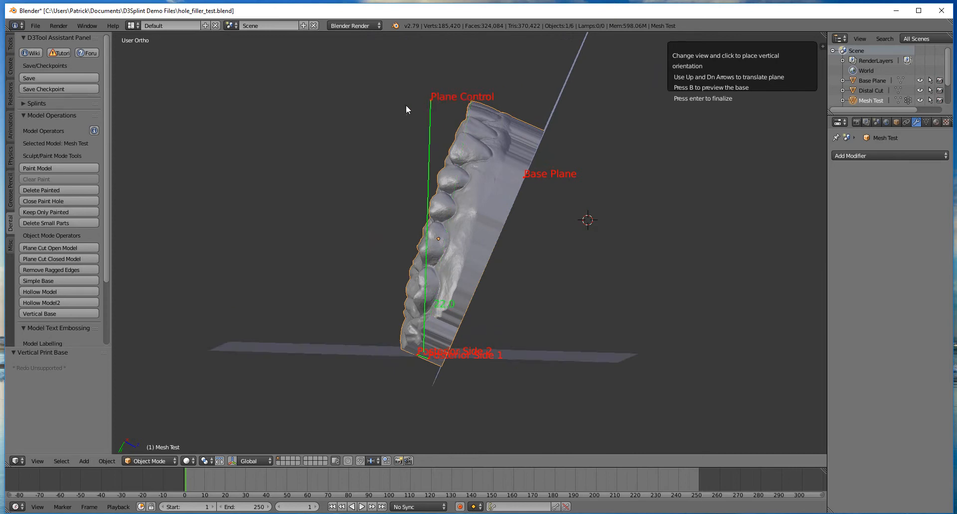
middle_drag(424, 227, 495, 265)
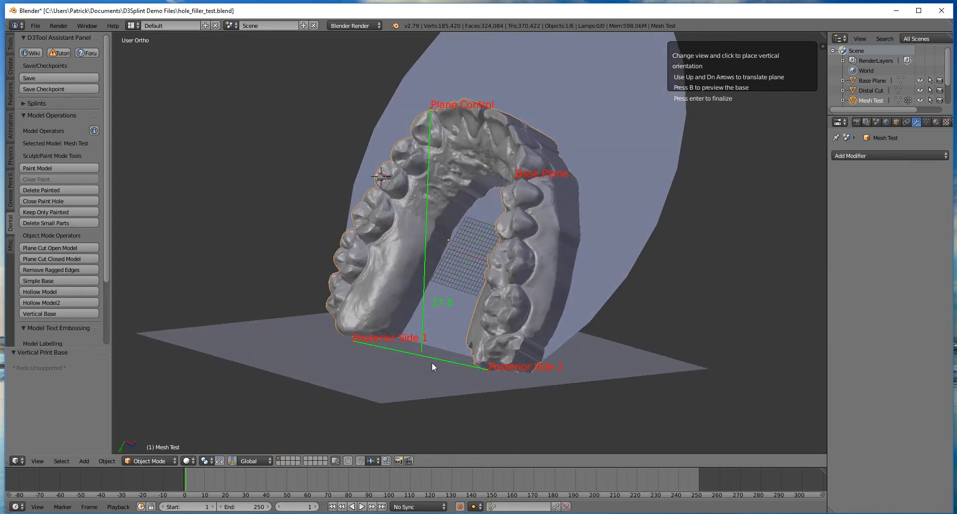
middle_drag(432, 363, 476, 225)
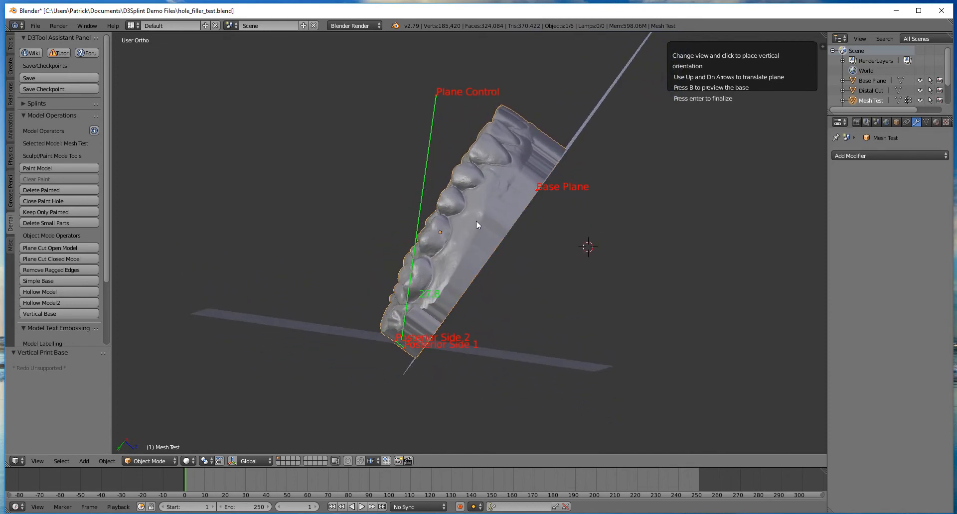
key(Up)
key(Up)
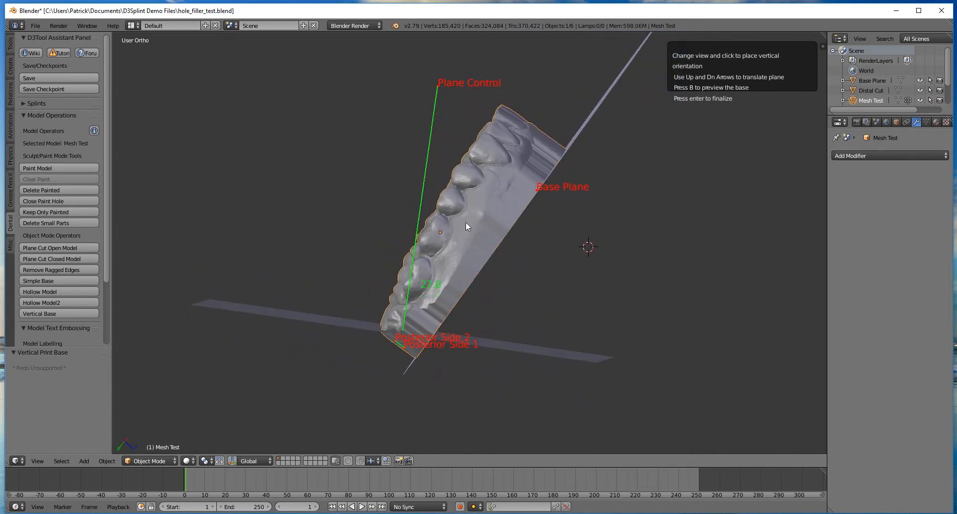
scroll(461, 229, up, 2)
middle_drag(411, 259, 618, 289)
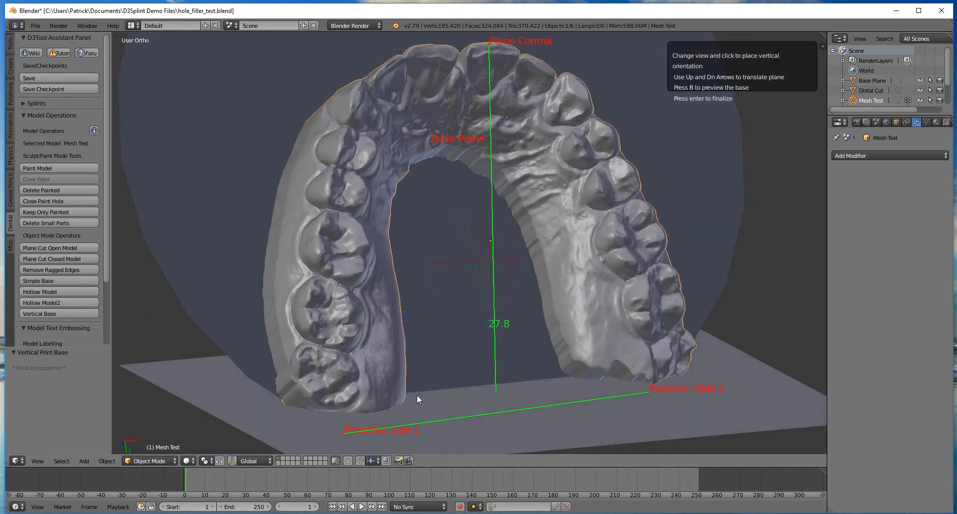
scroll(417, 394, down, 2)
middle_drag(492, 356, 447, 354)
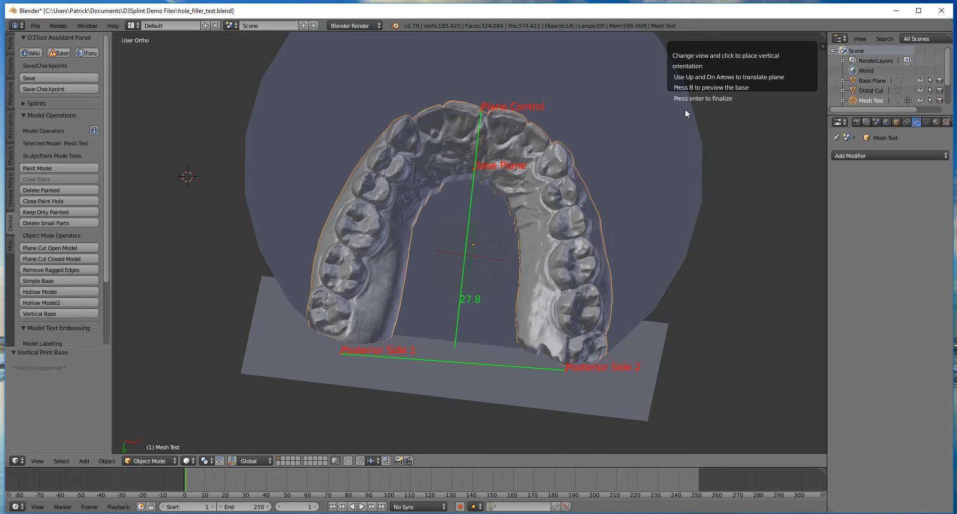
Preview the vertical base across the arch's rear ends, finalize it and inspect the joined model from the tooth side and underside.
key(b)
scroll(691, 84, up, 1)
middle_drag(400, 334, 336, 354)
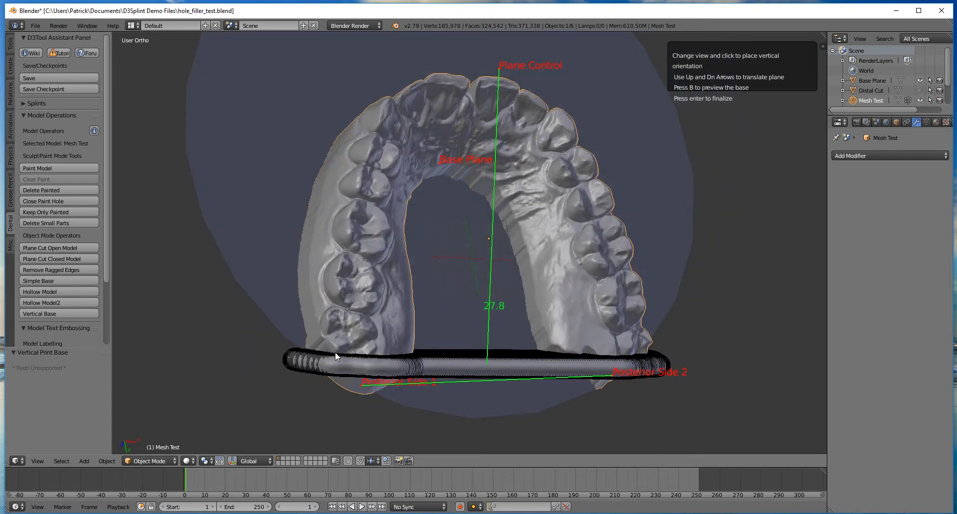
middle_drag(586, 319, 467, 356)
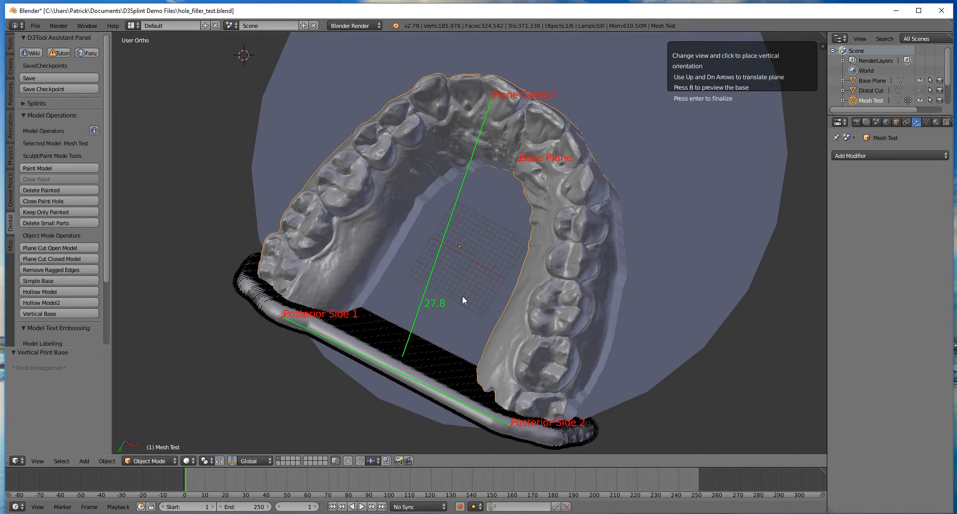
middle_drag(462, 295, 505, 313)
middle_drag(646, 384, 350, 213)
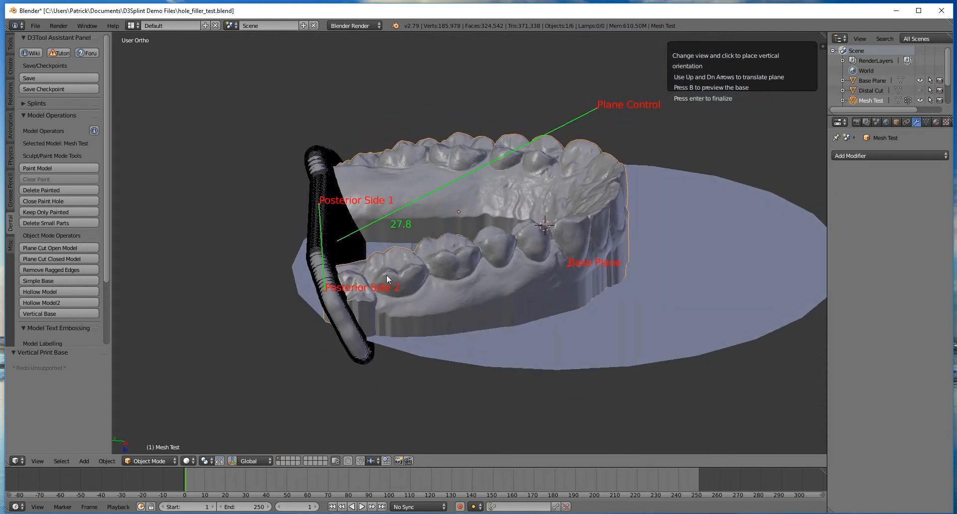
middle_drag(417, 243, 272, 159)
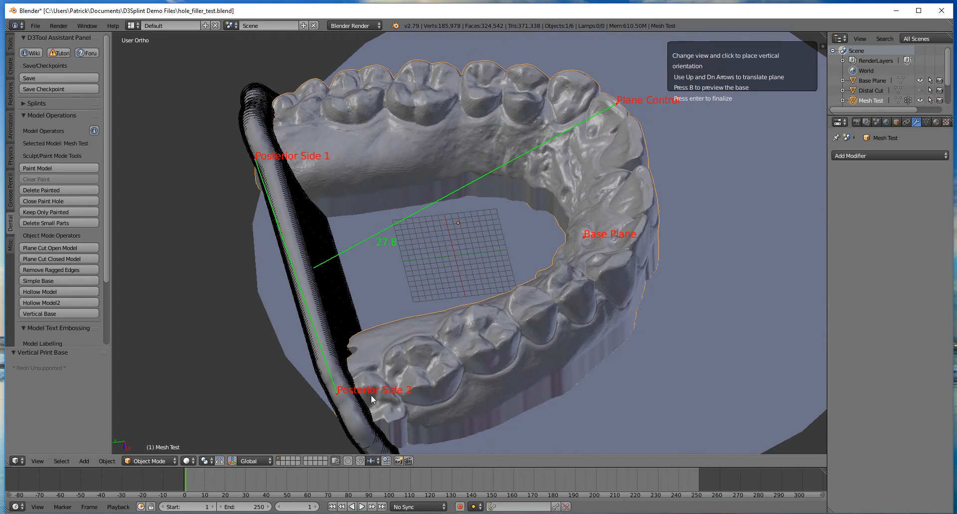
middle_drag(436, 335, 519, 257)
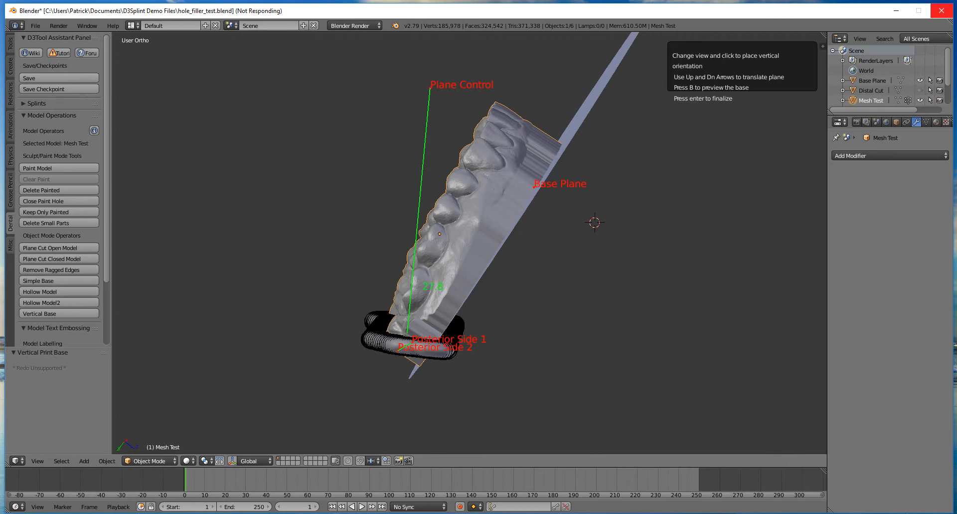
middle_drag(522, 256, 571, 365)
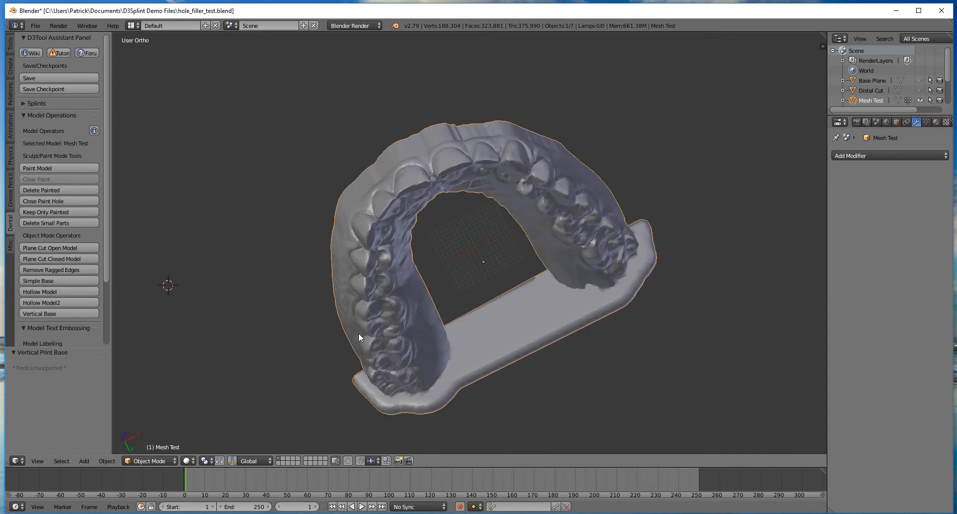
mouse_move(358, 338)
middle_down()
mouse_move(660, 276)
mouse_move(654, 171)
mouse_move(445, 252)
mouse_move(492, 208)
middle_up()
scroll(444, 248, up, 2)
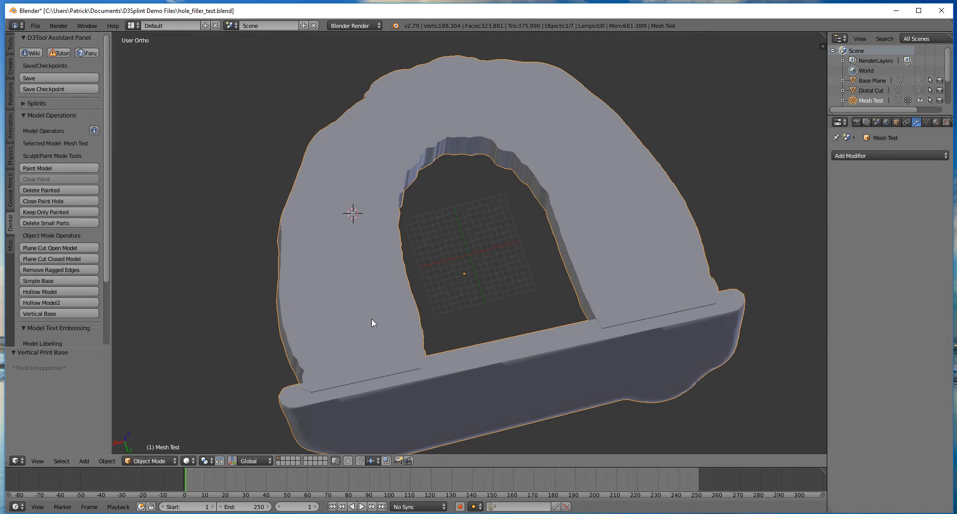
Hollow the dental model with Hollow Model2 using a radius of 3.00.
click(58, 304)
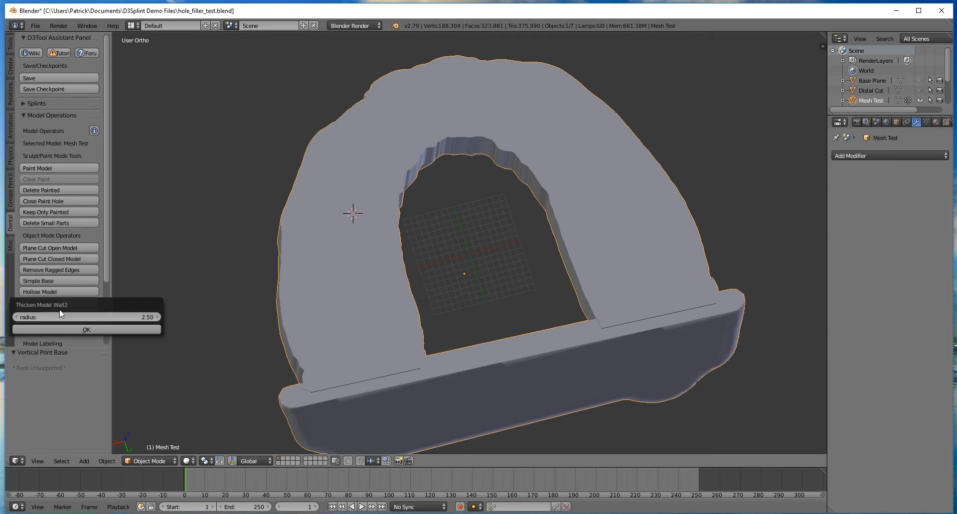
click(63, 317)
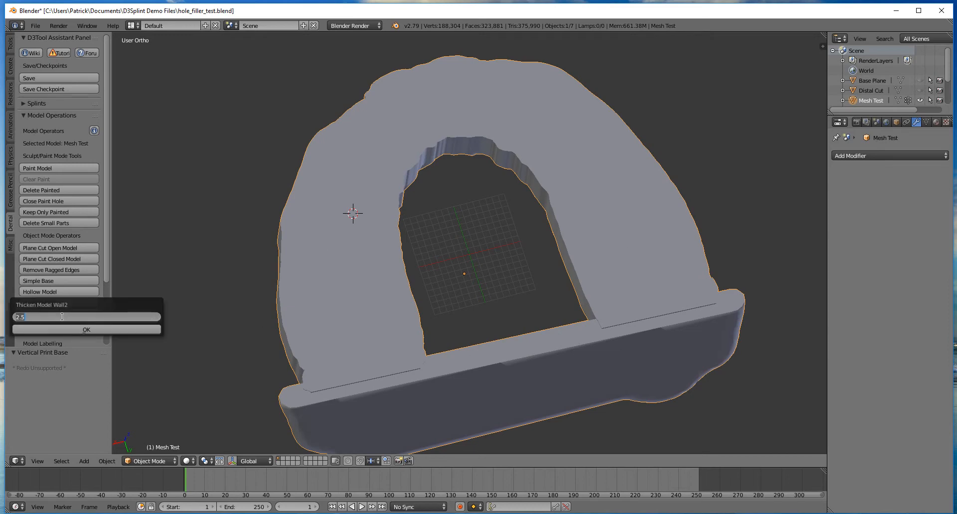
text(3)
key(Return)
click(120, 330)
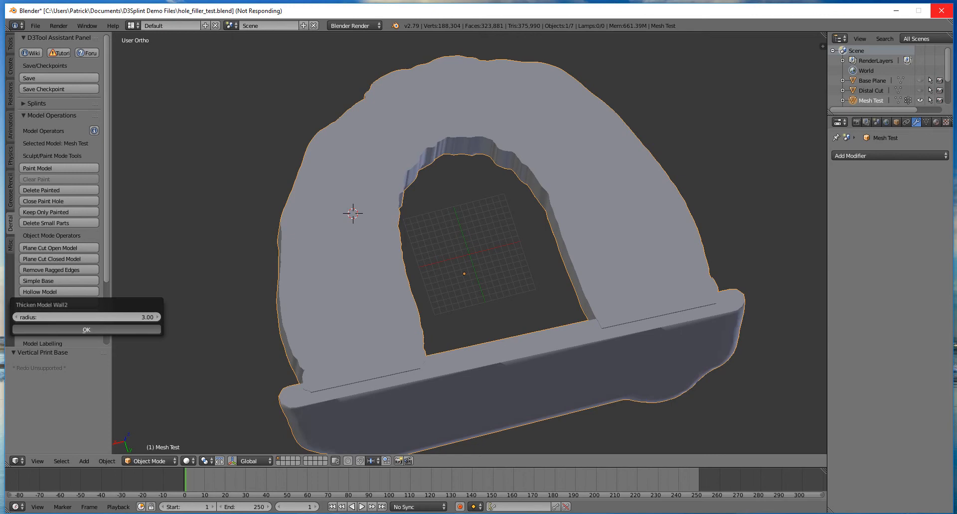
middle_drag(222, 305, 440, 344)
middle_drag(401, 379, 364, 369)
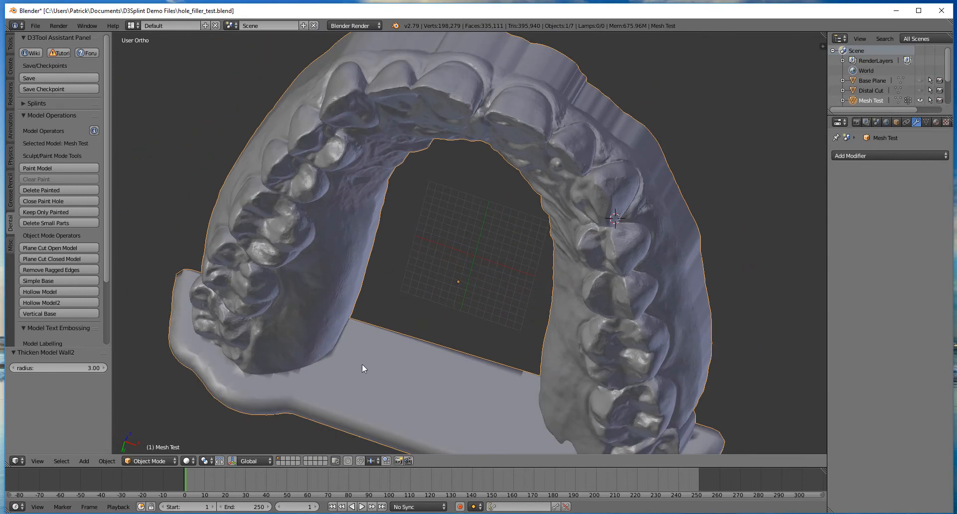
View the arch from its side and enter "D3Tool Stencil" as the model label text.
middle_drag(521, 411, 655, 265)
scroll(492, 260, up, 2)
scroll(90, 294, down, 4)
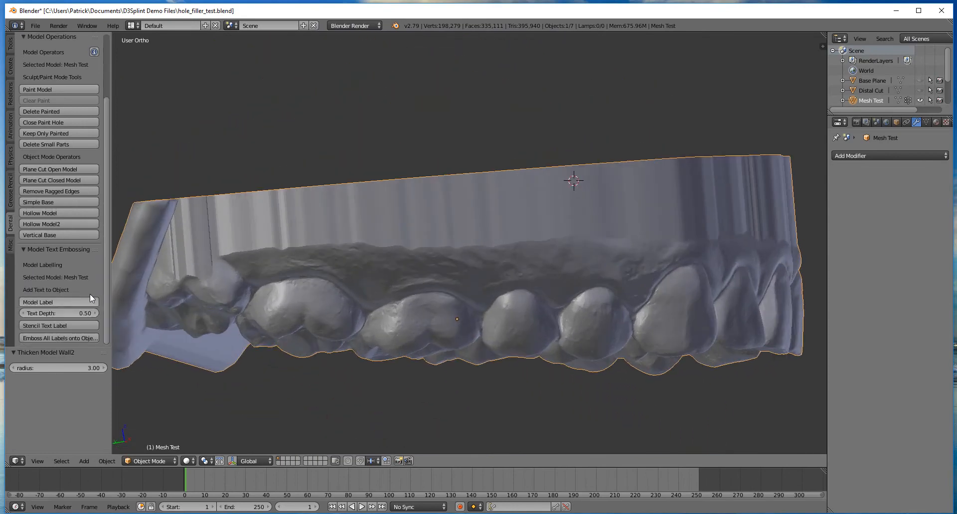
click(52, 302)
text(D3Tool Stencil)
key(Return)
Stencil the label along a line on the arch's outer base wall above the back teeth and finalize its placement.
click(59, 325)
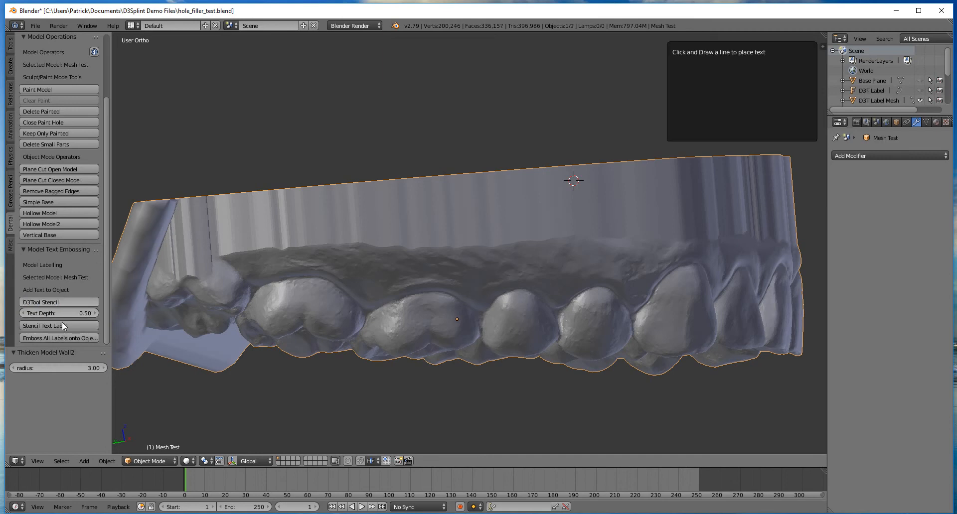
click(306, 237)
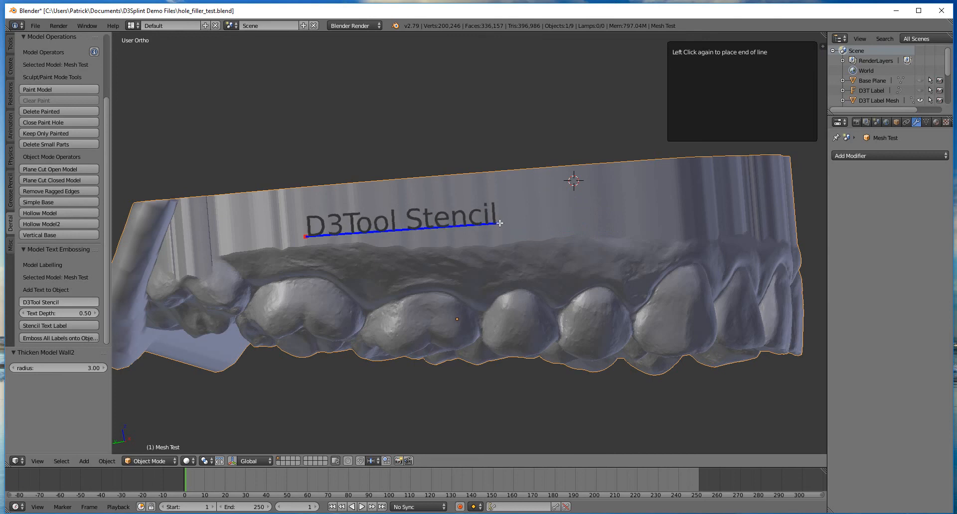
click(500, 223)
middle_drag(599, 232, 256, 239)
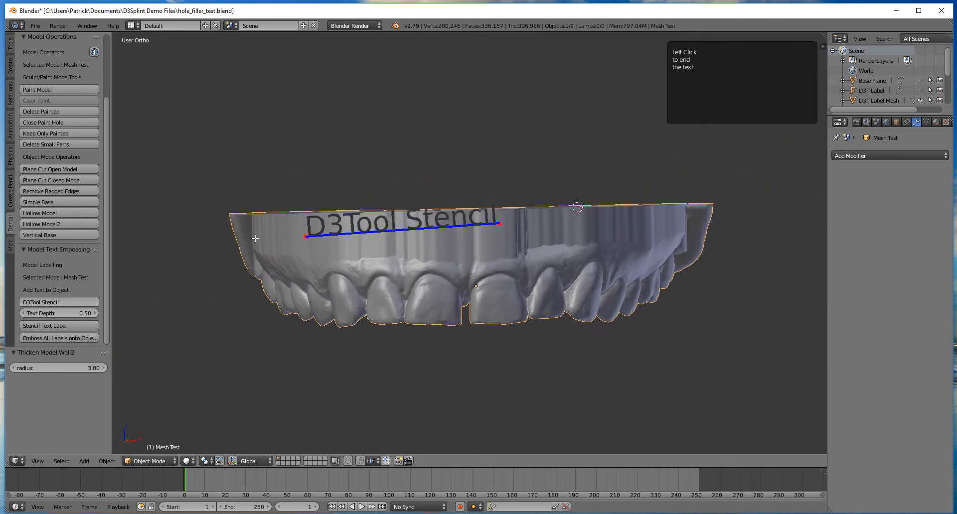
middle_drag(380, 258, 420, 260)
scroll(261, 223, up, 4)
scroll(329, 242, down, 5)
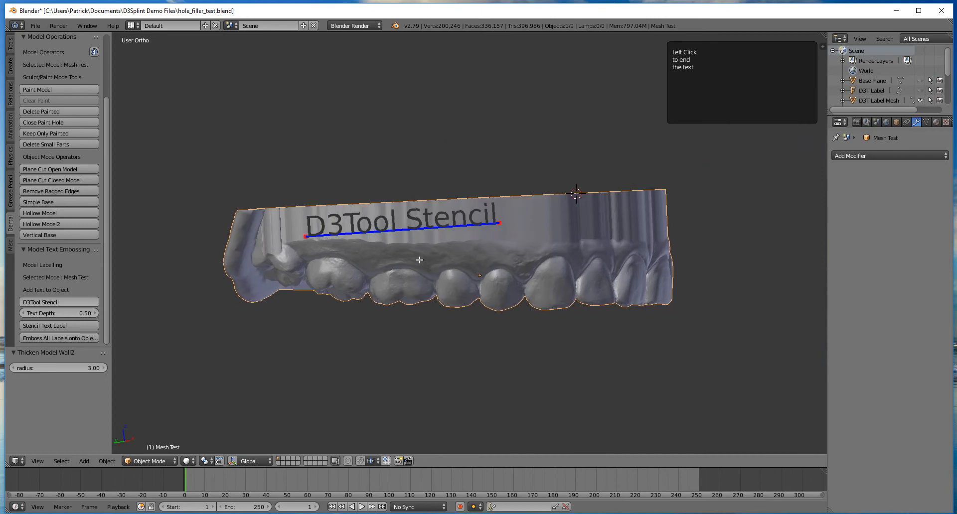
scroll(459, 262, up, 2)
middle_drag(501, 264, 259, 190)
scroll(508, 265, down, 1)
scroll(508, 262, up, 1)
click(515, 253)
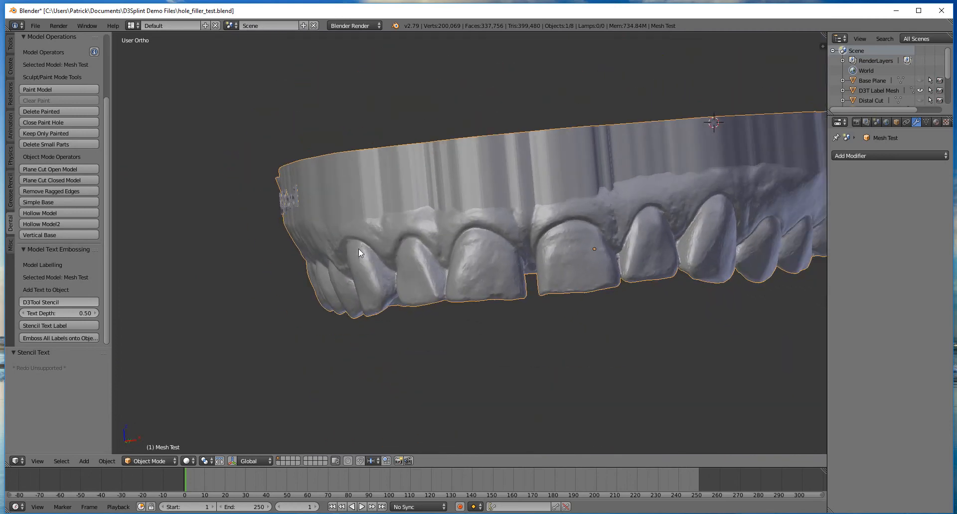
Sketch a grease pencil arrow toward the stenciled label's side of the model and inspect the text on the base wall up close.
middle_drag(358, 249, 260, 205)
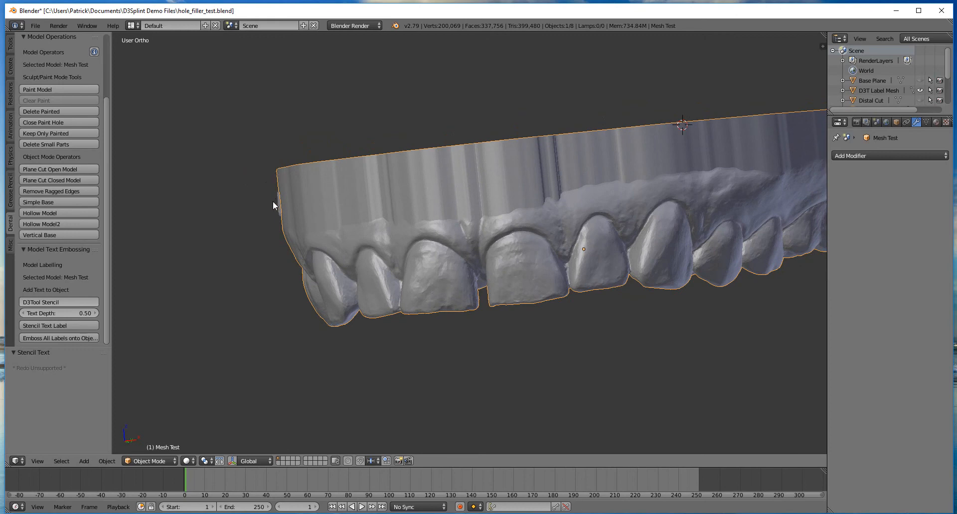
mouse_move(270, 202)
mouse_down()
mouse_move(204, 209)
mouse_move(240, 185)
mouse_move(210, 172)
mouse_up()
middle_drag(349, 224, 533, 277)
scroll(532, 274, up, 2)
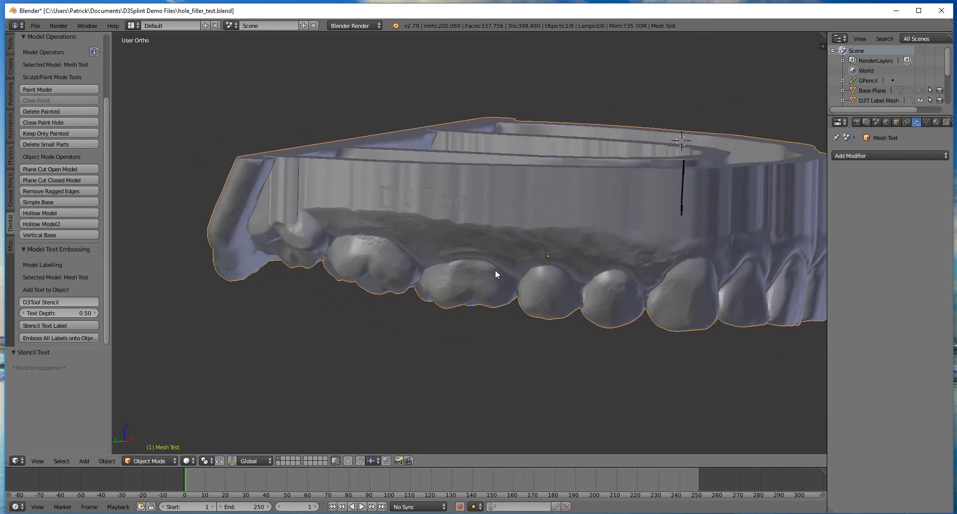
shift+middle_drag(482, 224, 462, 300)
scroll(465, 284, up, 2)
middle_drag(467, 267, 449, 237)
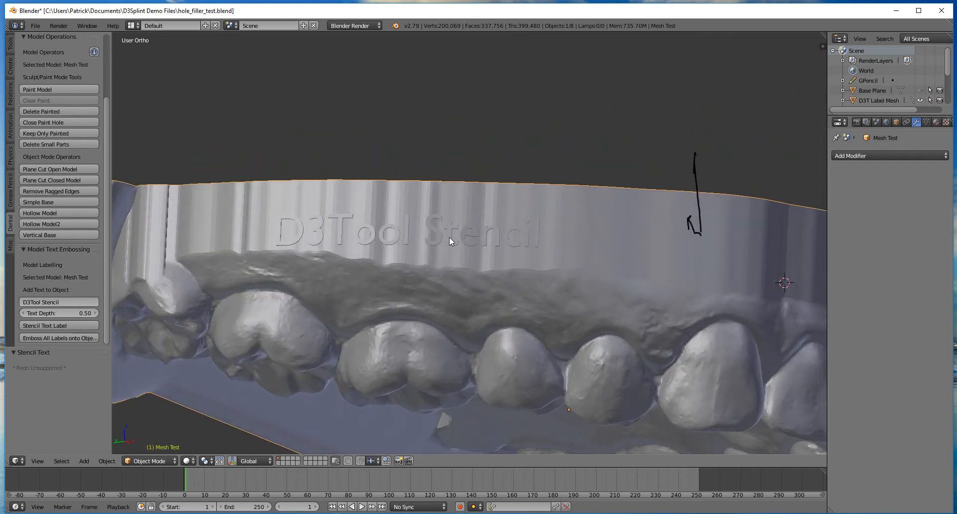
Emboss all labels onto the model as positive text with remesh and the Carve solver, and check the lettering in wireframe.
click(74, 338)
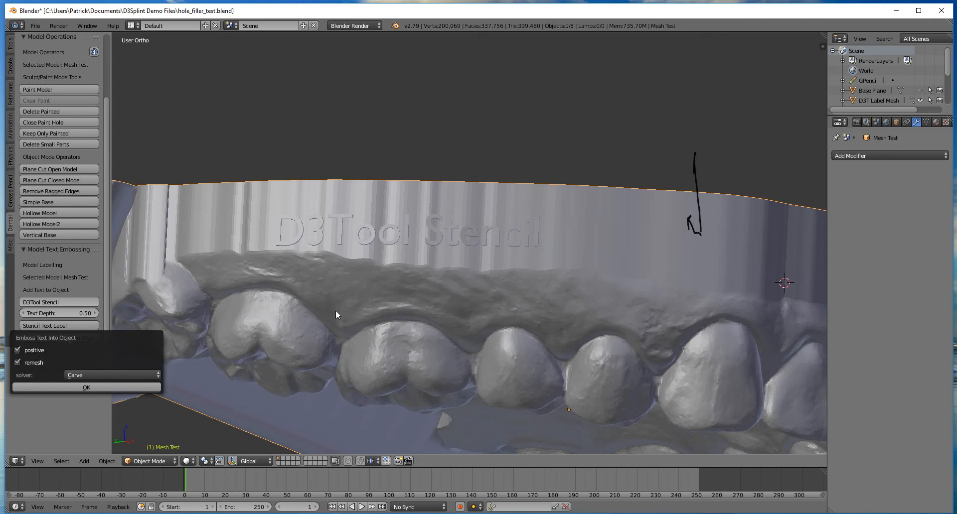
click(90, 389)
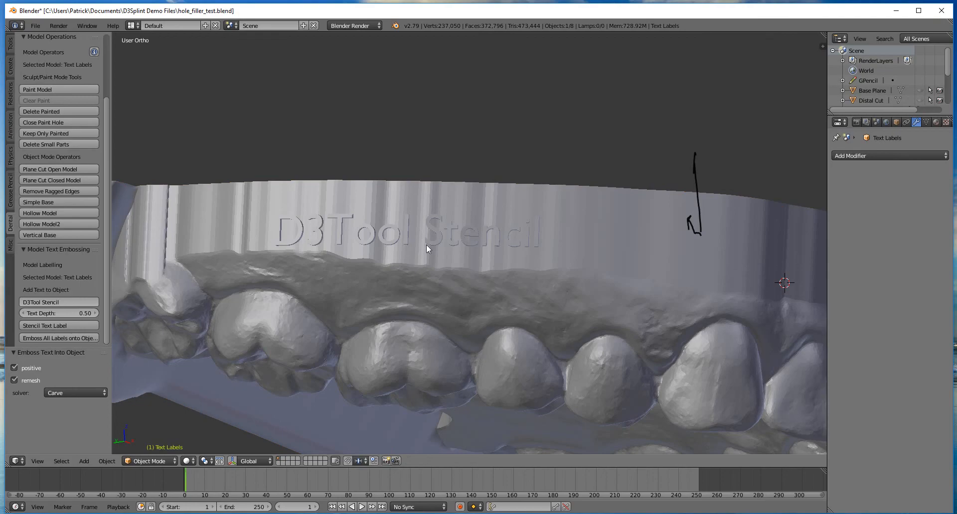
key(z)
scroll(439, 243, up, 5)
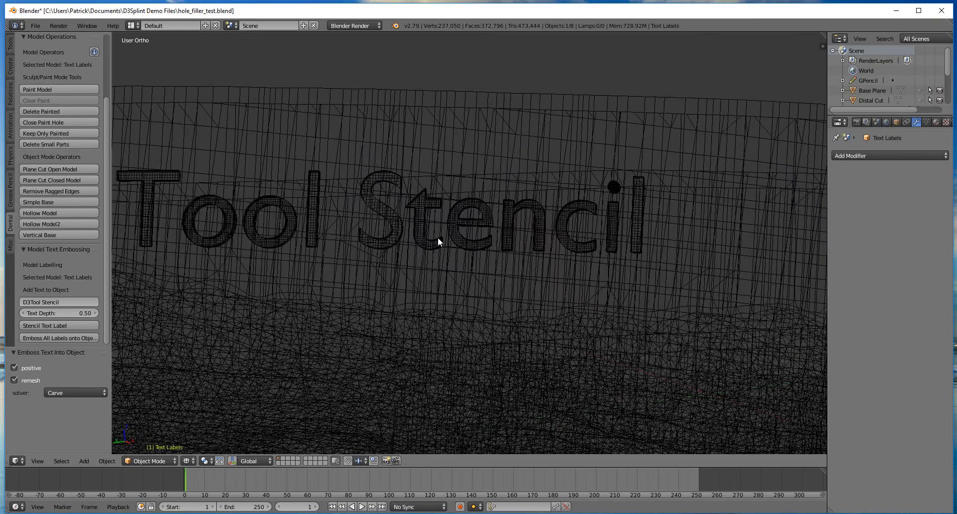
scroll(328, 238, up, 2)
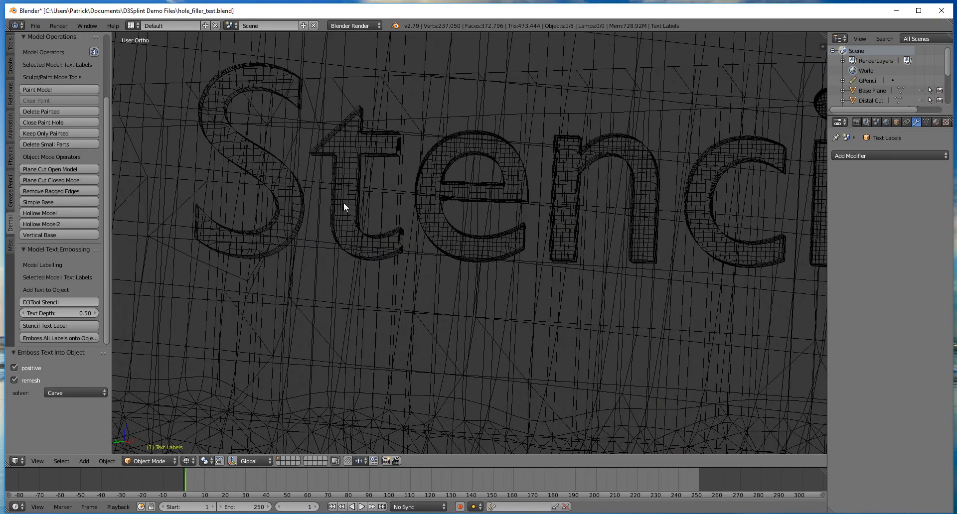
scroll(463, 222, down, 2)
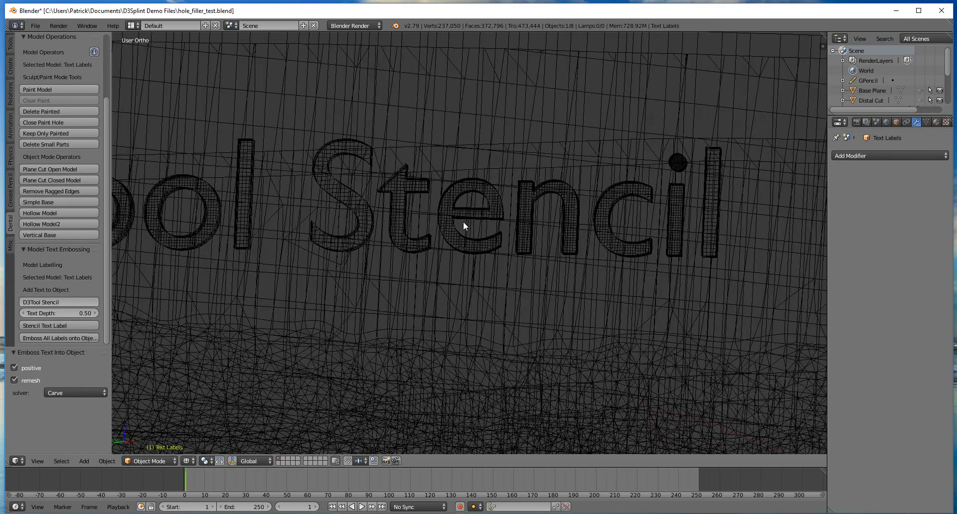
key(z)
scroll(692, 199, down, 7)
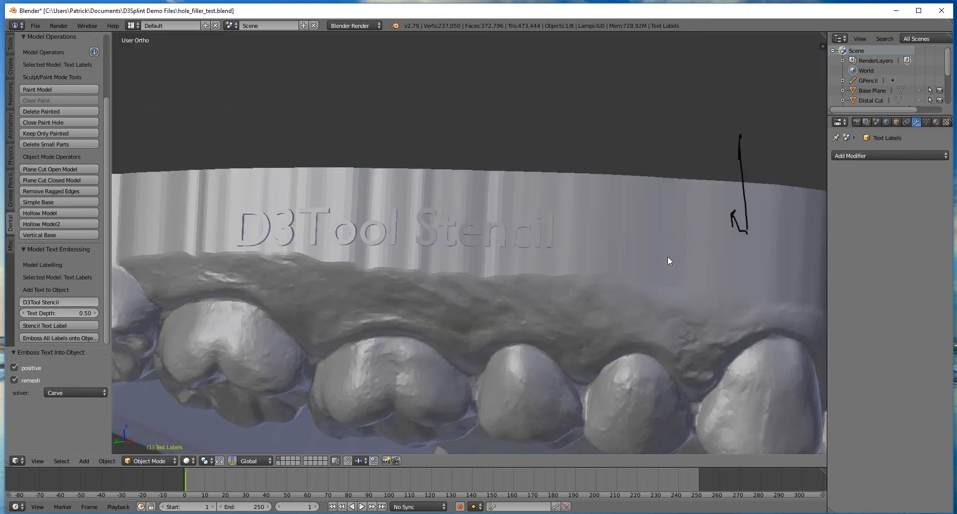
Examine the finished labelled model from the tooth side and its hollowed underside.
middle_drag(668, 256, 529, 265)
scroll(529, 265, down, 1)
mouse_move(475, 279)
middle_down()
mouse_move(587, 297)
mouse_move(437, 362)
mouse_move(321, 298)
mouse_move(474, 246)
mouse_move(513, 357)
mouse_move(553, 316)
mouse_move(521, 301)
mouse_move(519, 265)
mouse_move(548, 212)
mouse_move(541, 249)
middle_up()
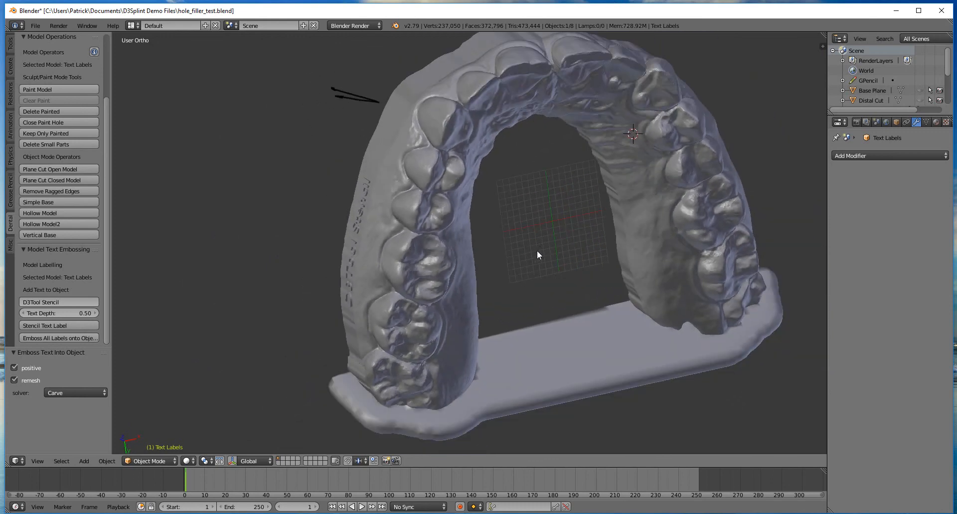
scroll(538, 256, down, 1)
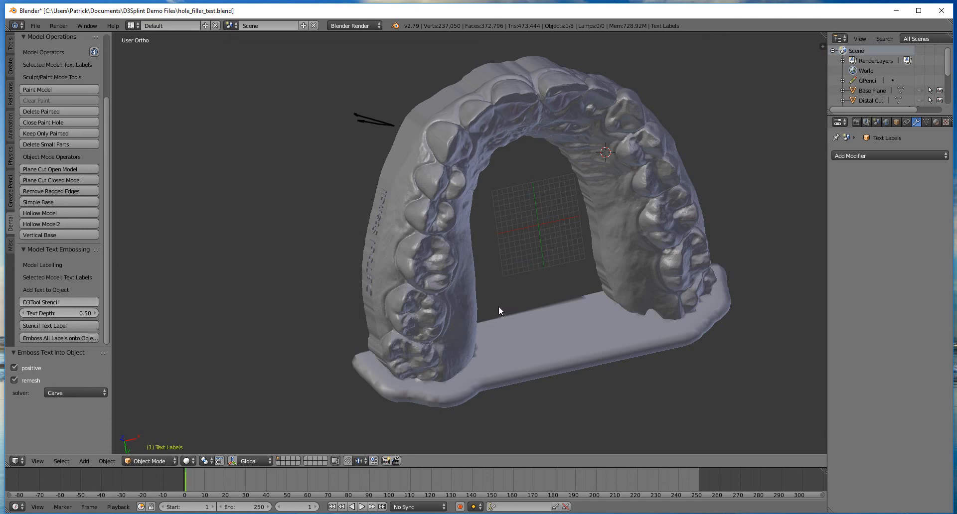
middle_drag(506, 316, 421, 331)
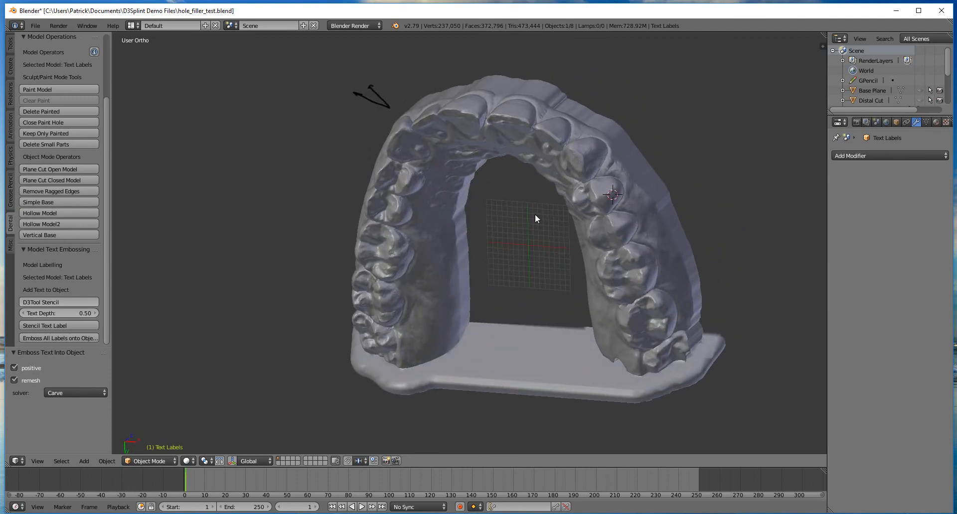
middle_drag(683, 195, 402, 230)
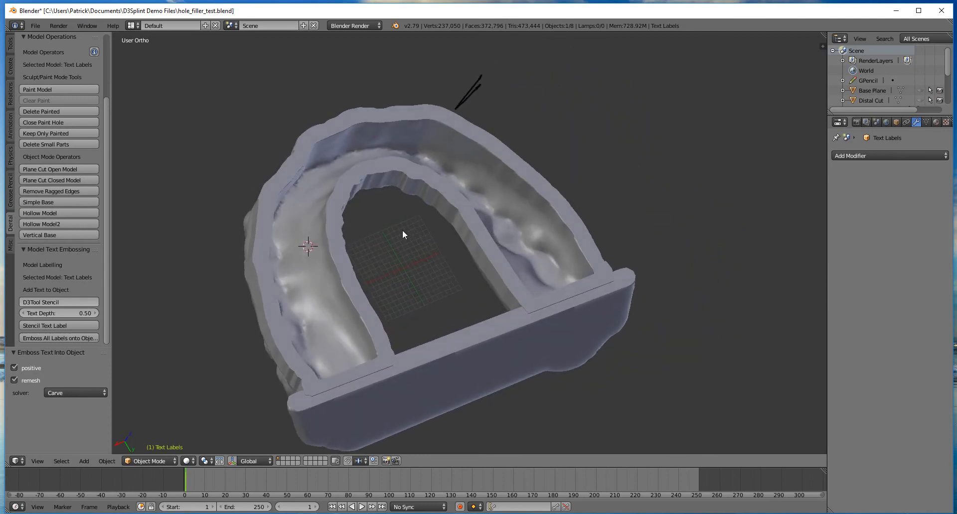
click(471, 513)
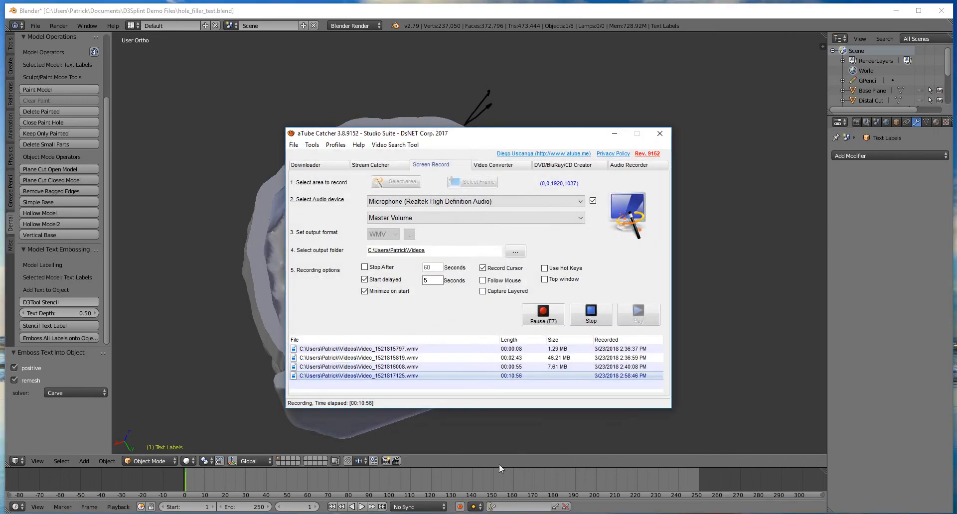